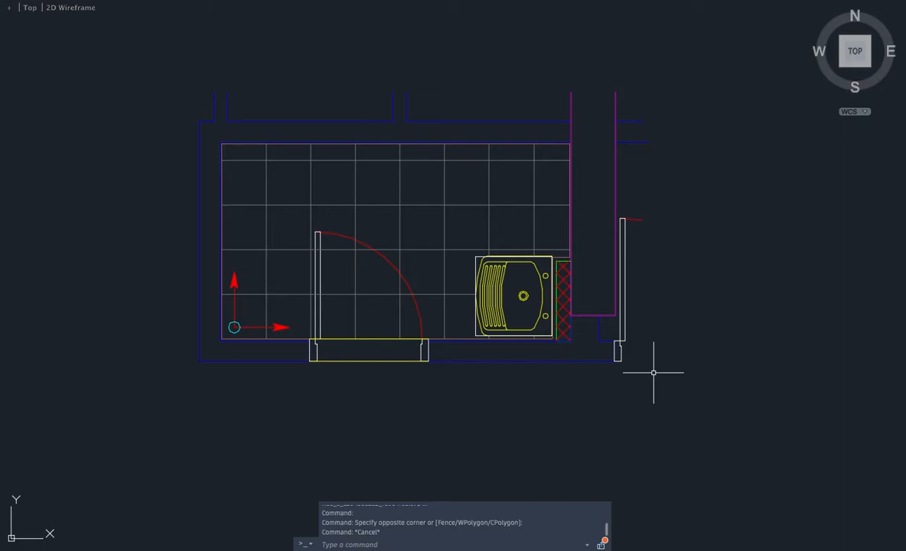
Create a new dimension style named 1-10 from the current style overrides, for use with all dimensions.
text(d)
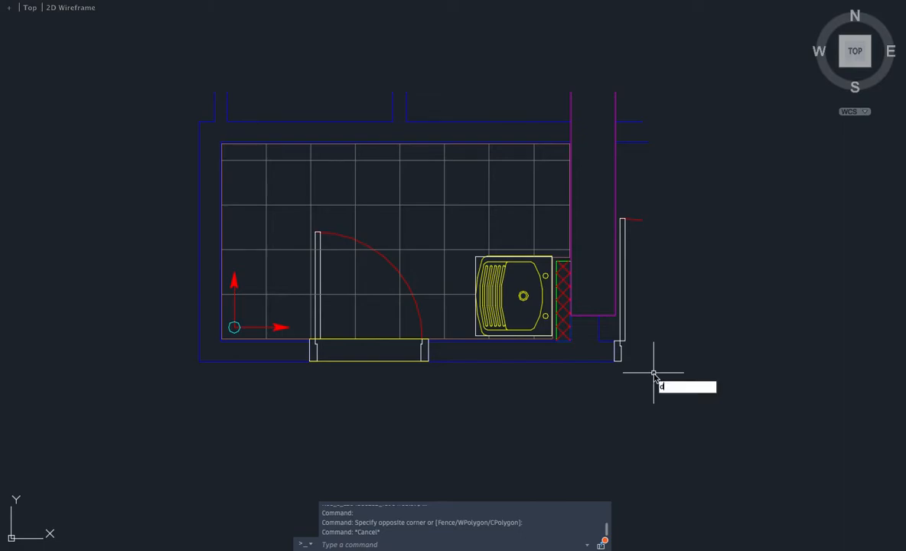
key(Return)
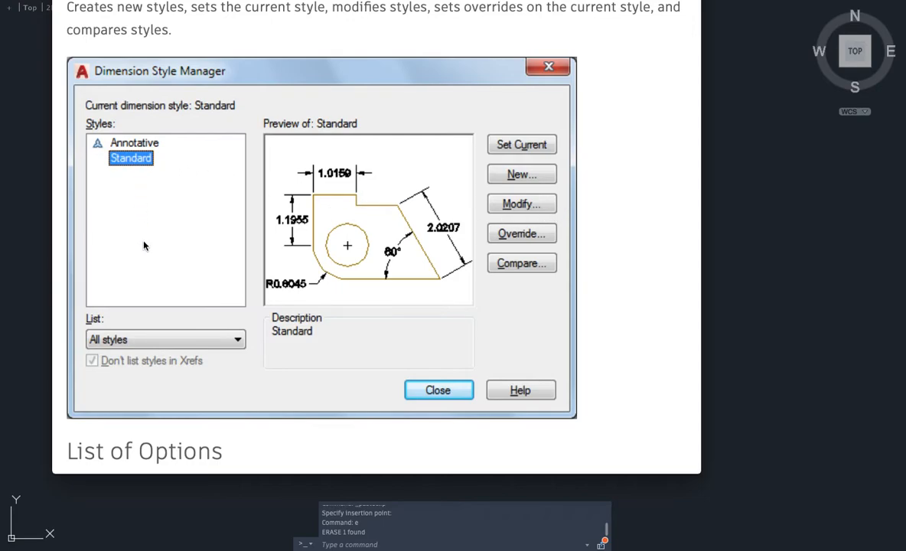
scroll(151, 178, up, 1)
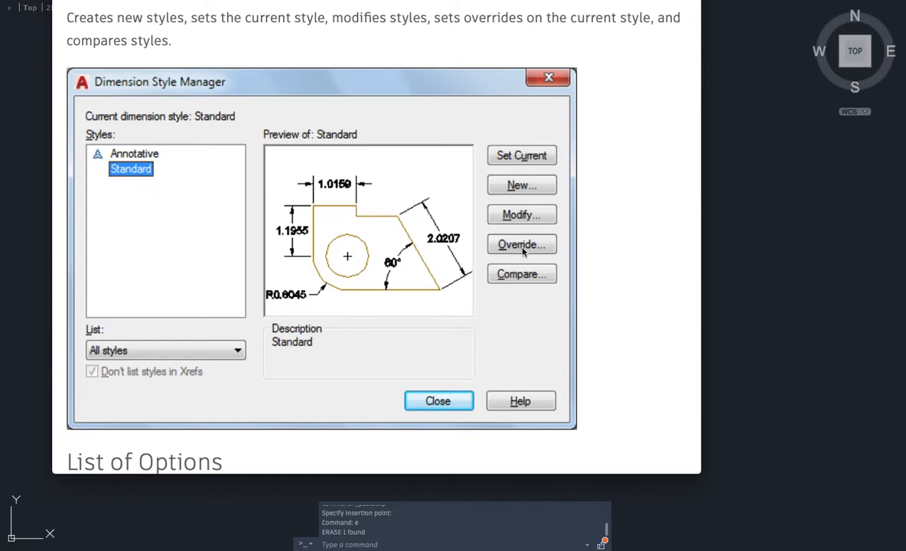
scroll(531, 227, down, 2)
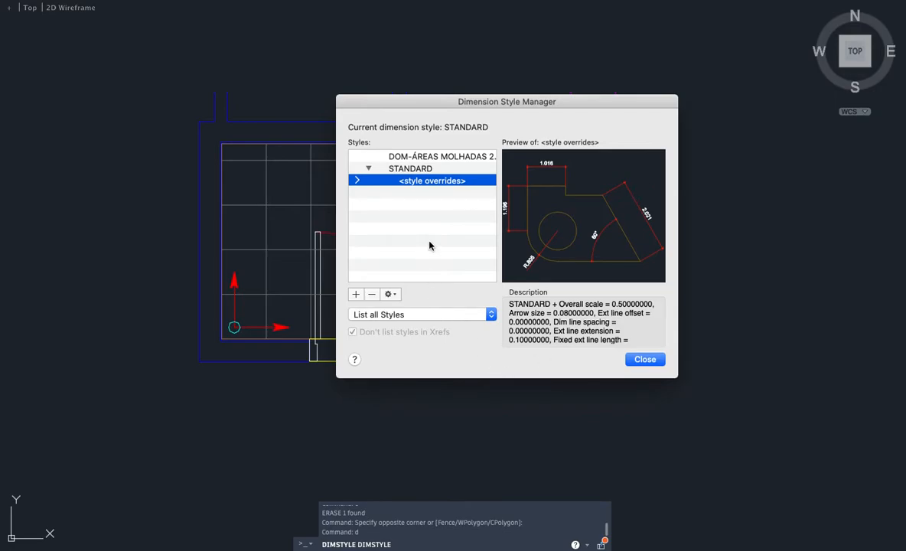
click(356, 295)
text(1-10)
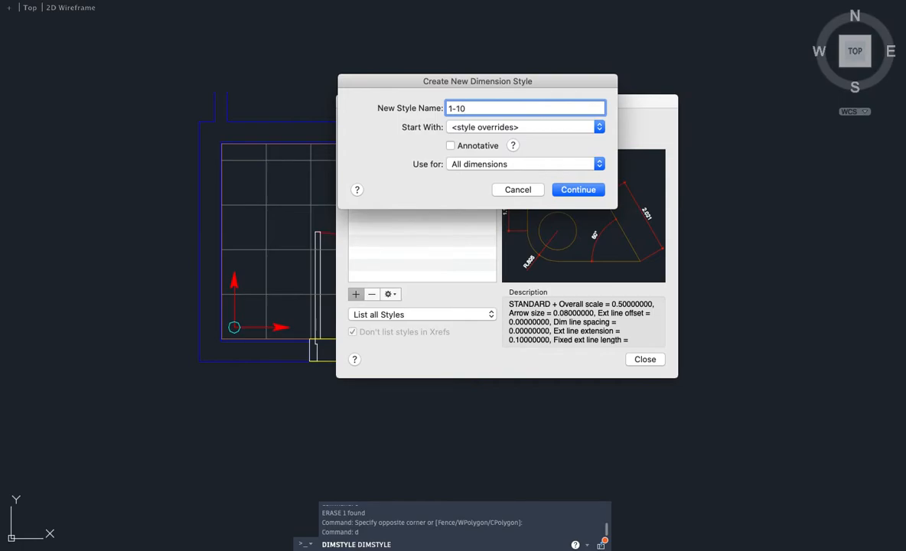
click(587, 190)
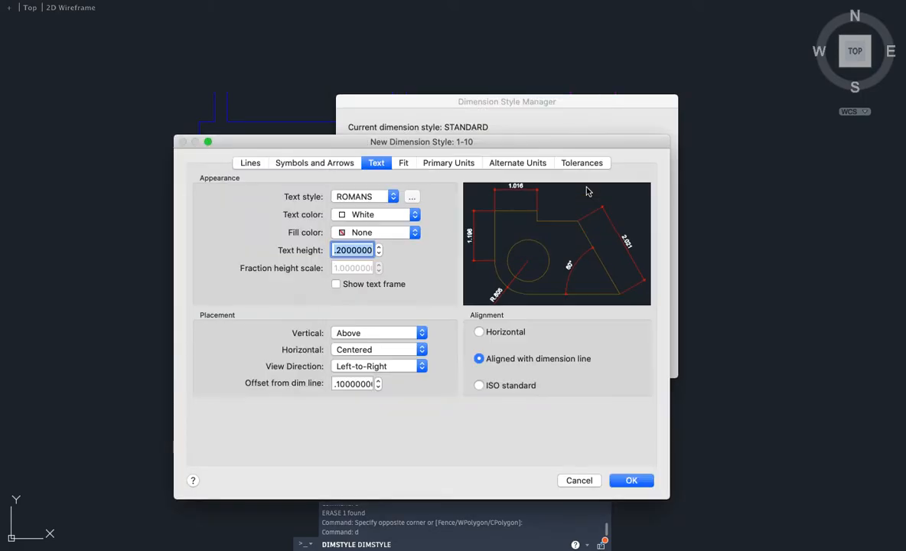
Set the first, second and leader arrowheads of the new dimension style to Architectural tick.
click(243, 166)
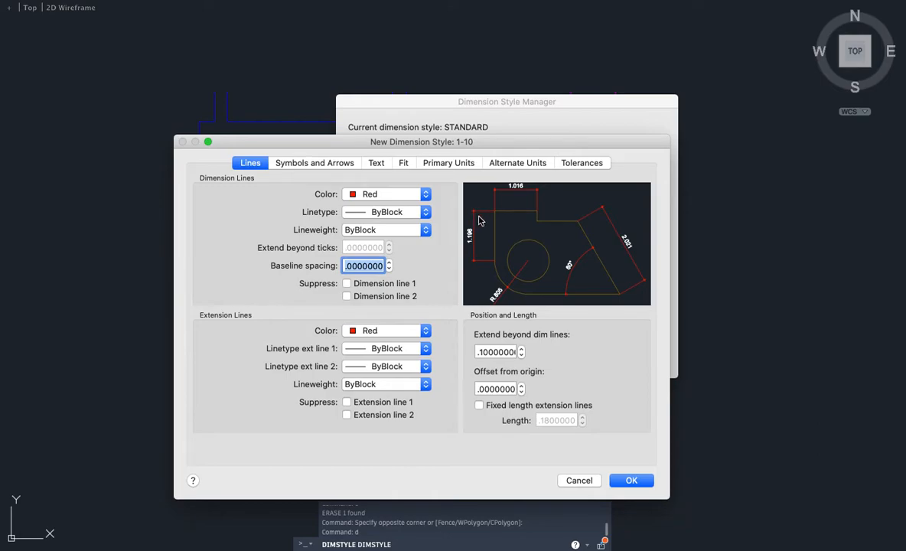
click(303, 164)
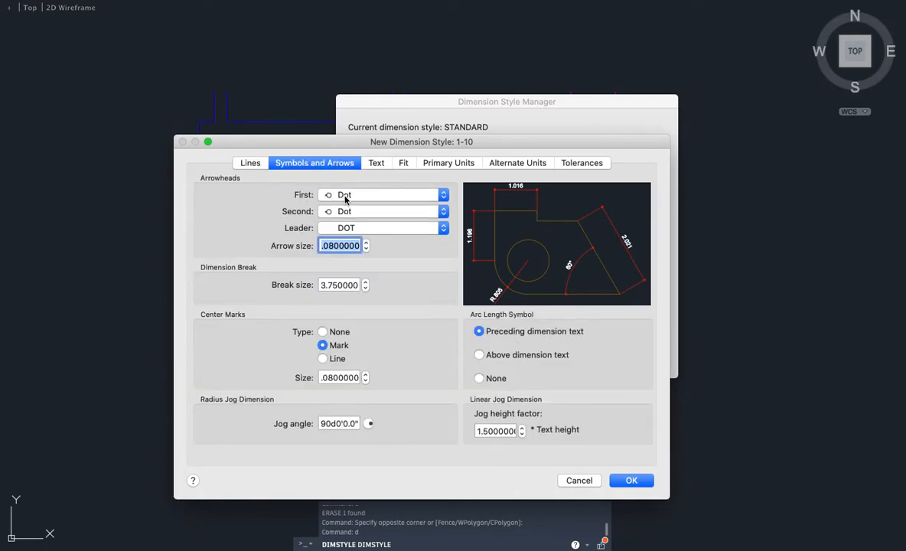
click(443, 196)
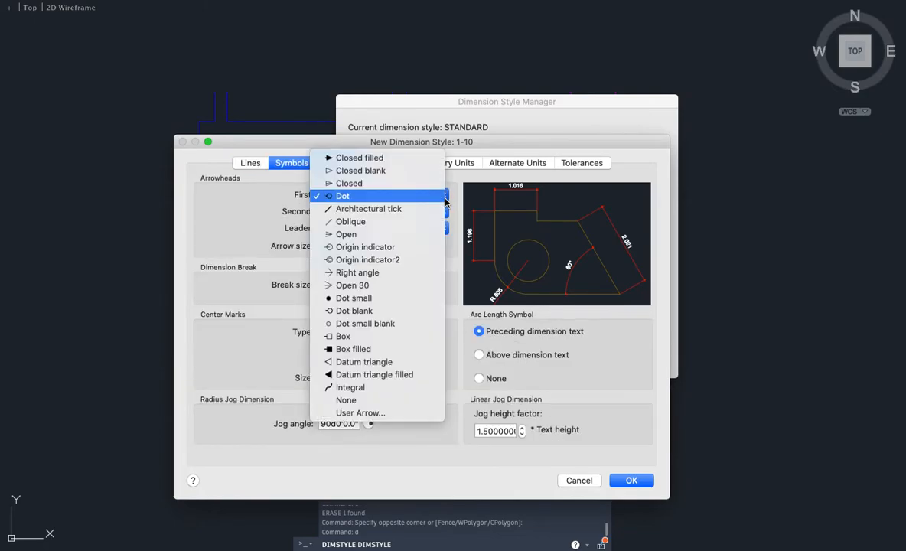
click(405, 210)
click(418, 230)
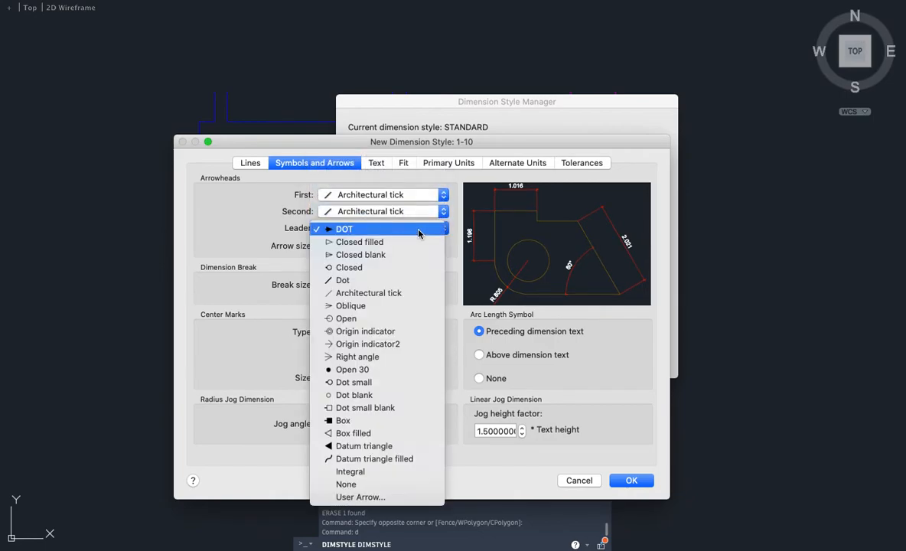
click(364, 294)
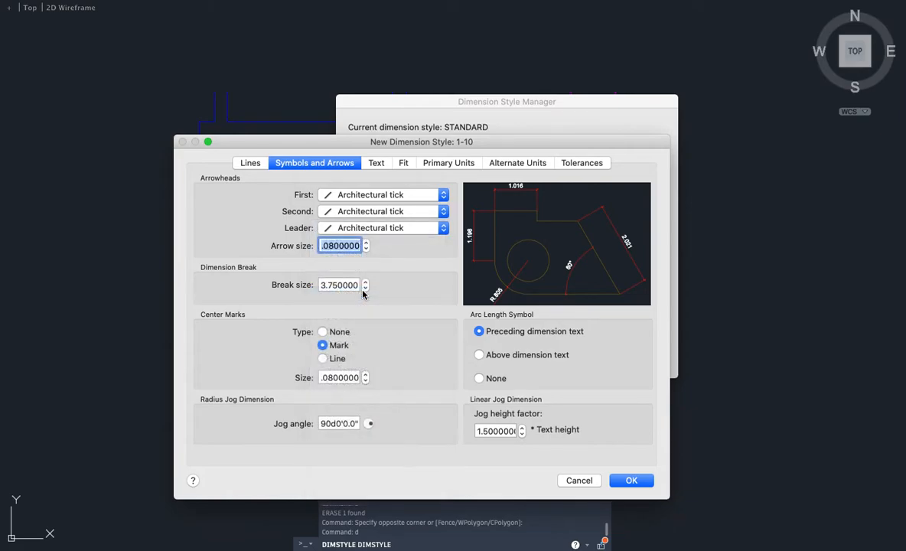
Set the color of the dimension lines to ByLayer.
click(251, 163)
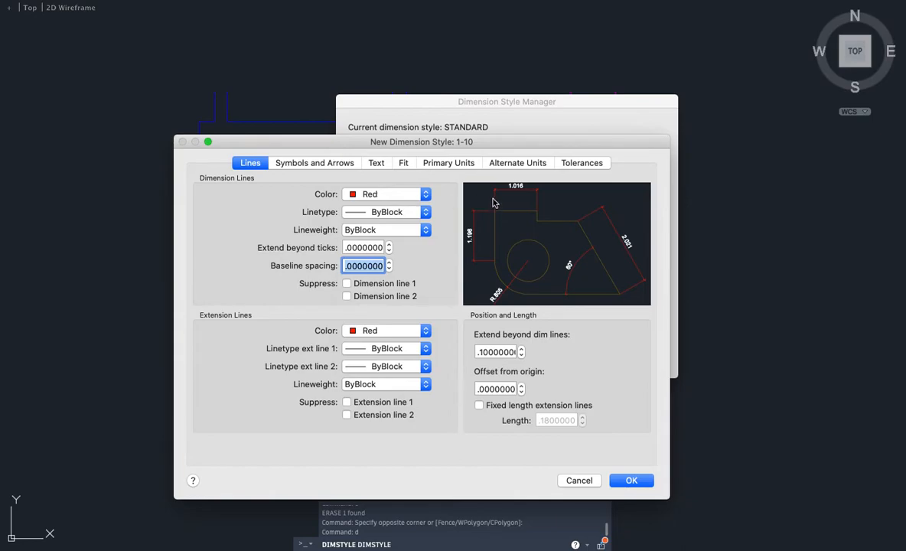
click(425, 196)
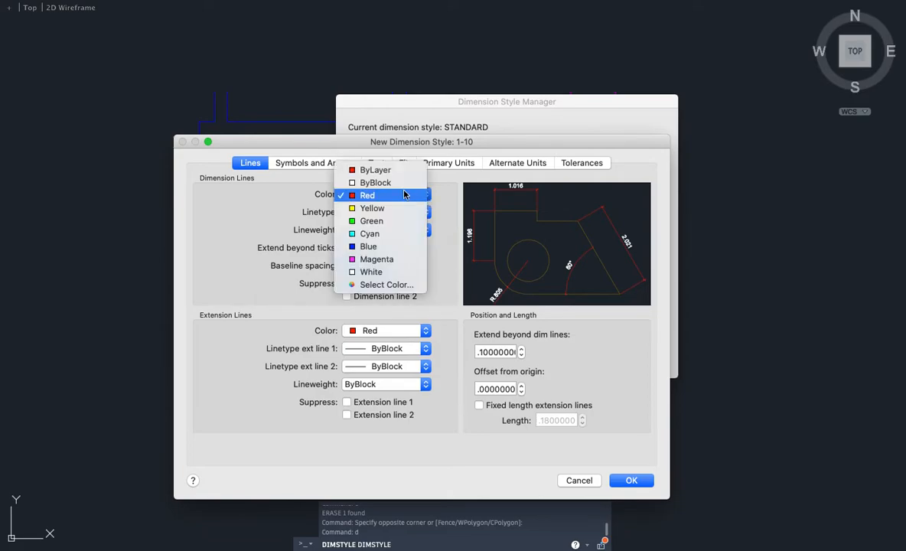
click(376, 172)
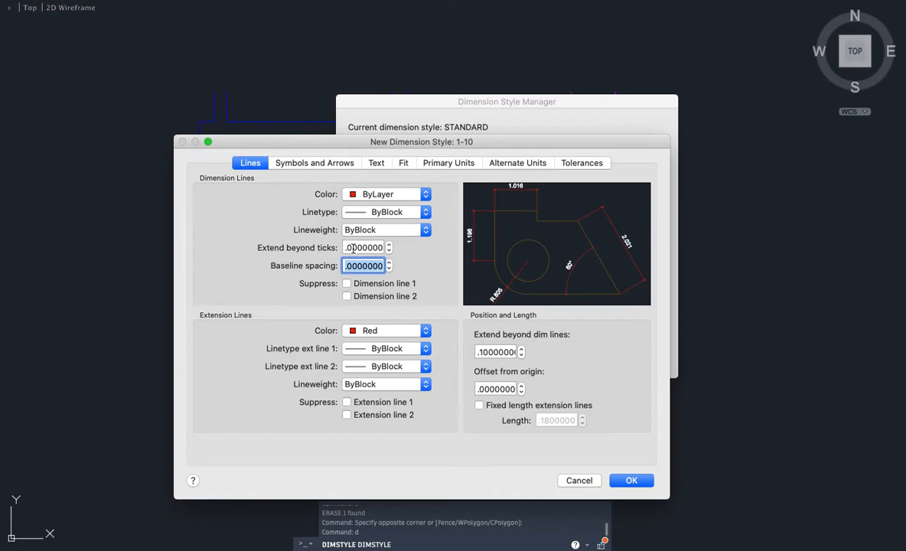
Set both the dimension lines' extension beyond ticks and the baseline spacing to .015.
click(354, 247)
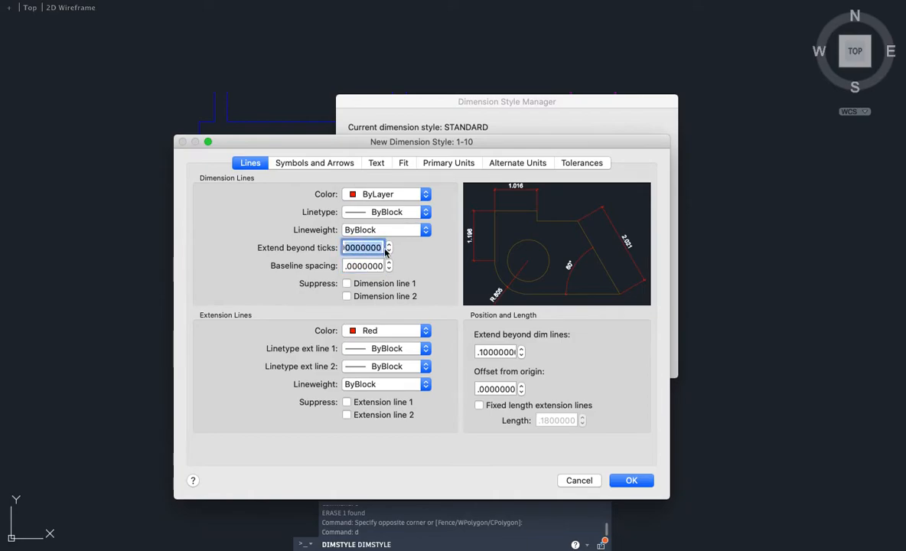
text(.0)
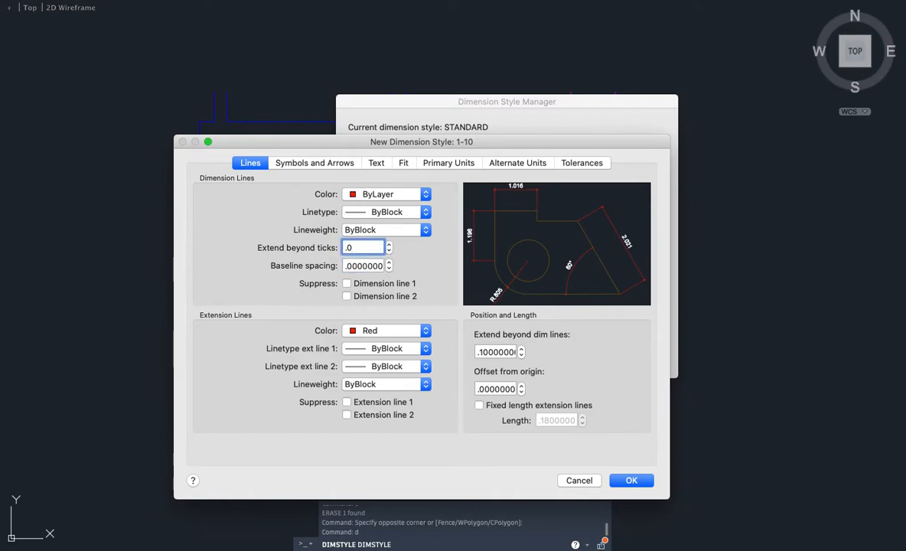
text(2)
key(BackSpace)
text(15)
key(Tab)
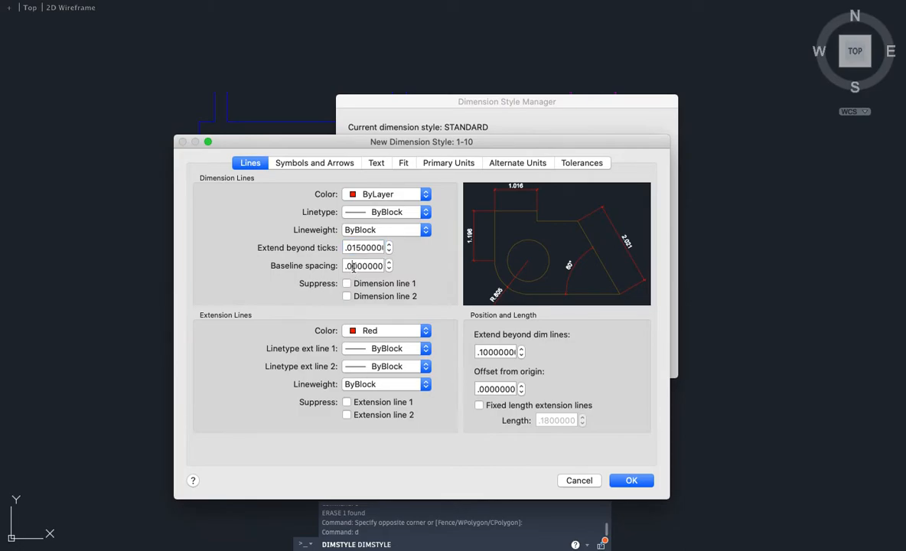
text(.015)
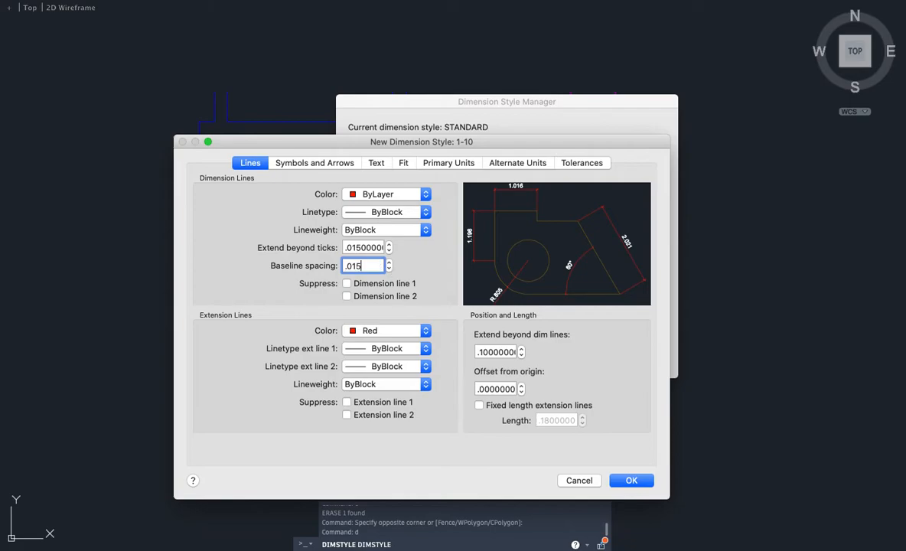
click(370, 247)
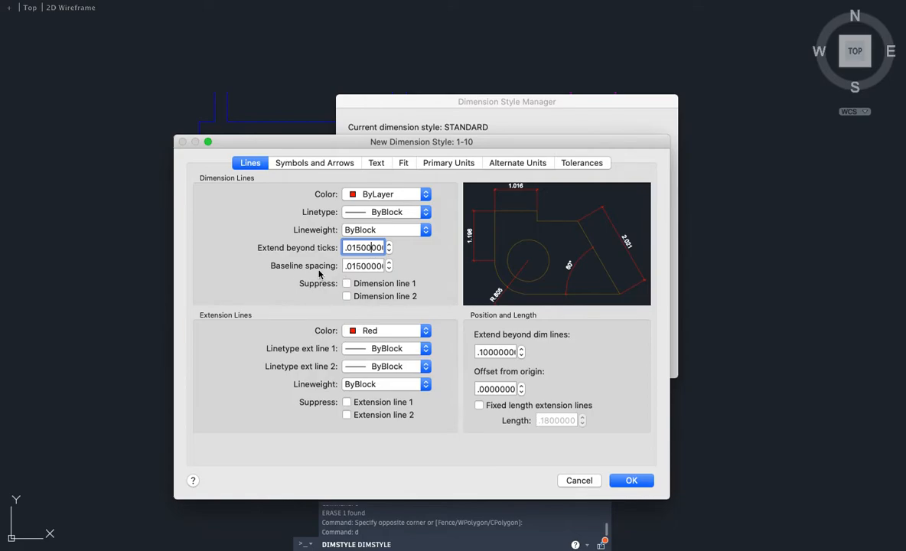
Set the extension lines to extend .015 beyond the dimension lines.
click(483, 352)
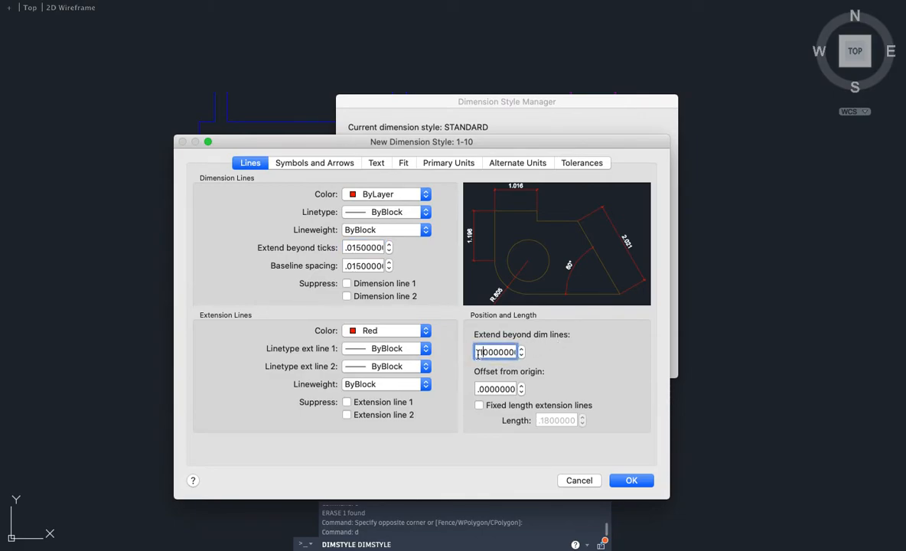
drag(483, 352, 527, 356)
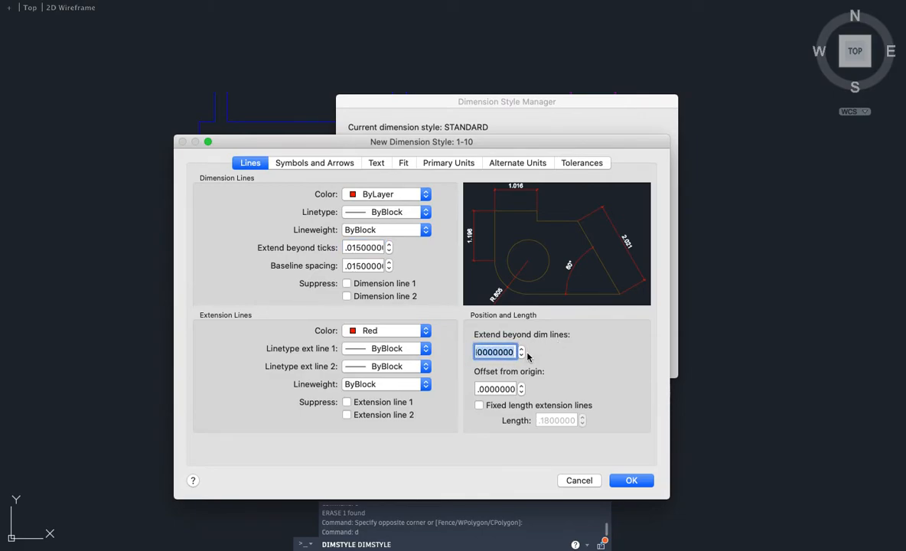
text(.015)
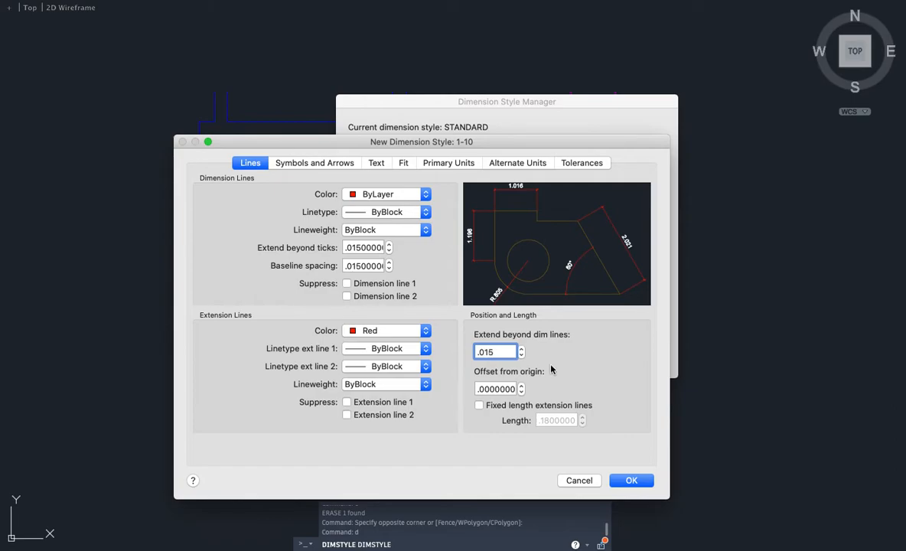
click(500, 389)
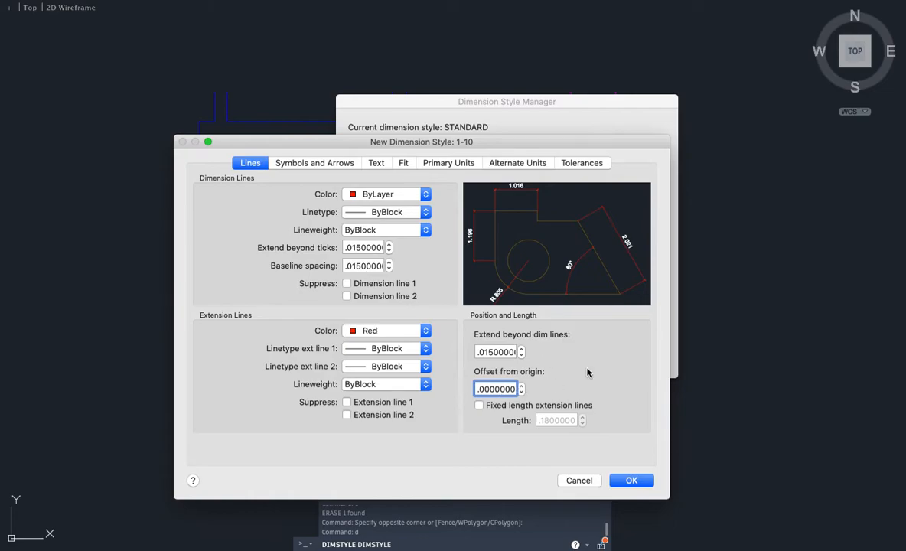
Set the extension lines' offset from origin to 1.
drag(476, 389, 525, 394)
key(BackSpace)
text(1)
Set the extension lines' offset from origin to .015.
click(505, 352)
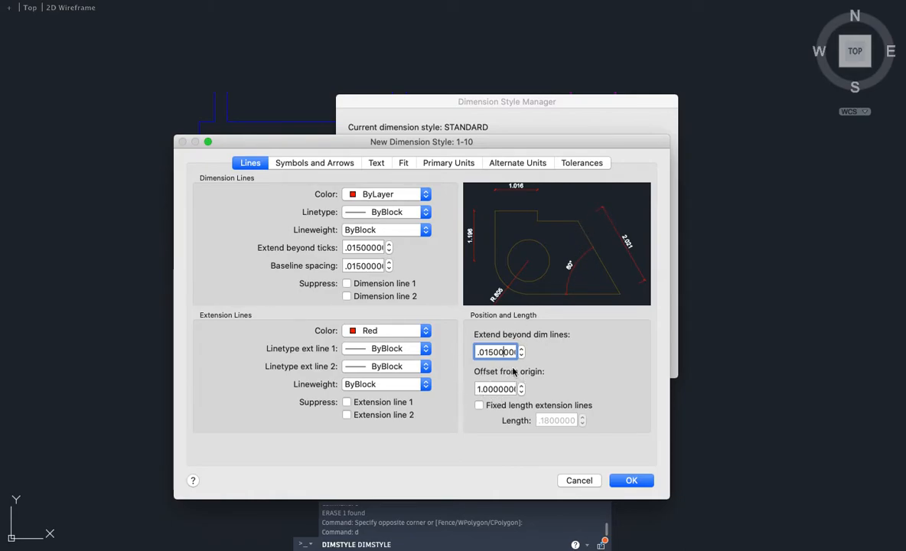
key(Tab)
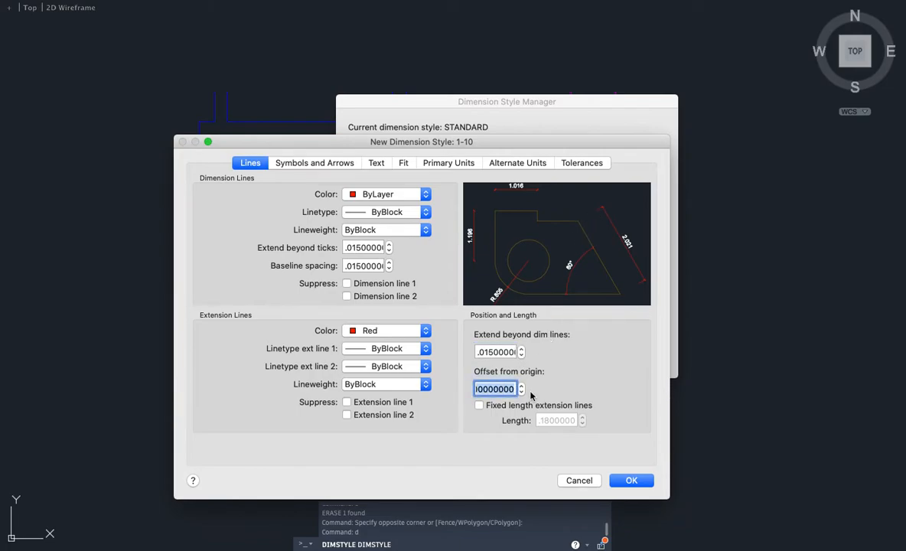
text(.015)
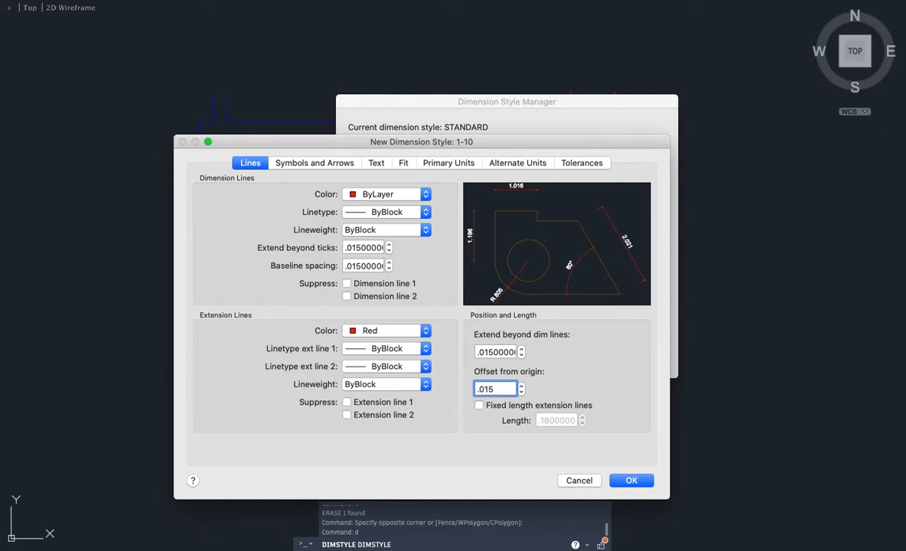
click(499, 352)
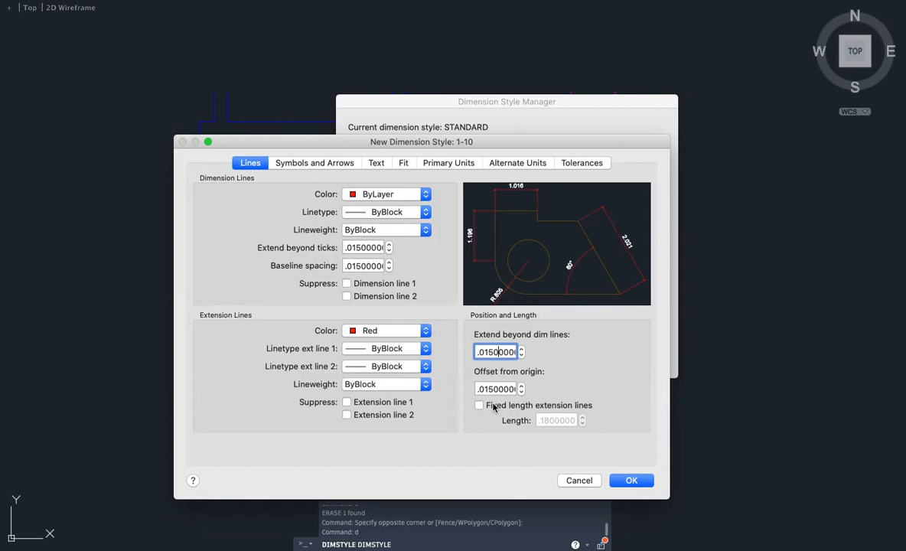
Enter .020 as the extension lines' offset from origin and set their color to ByLayer.
drag(485, 390, 515, 388)
text(.020)
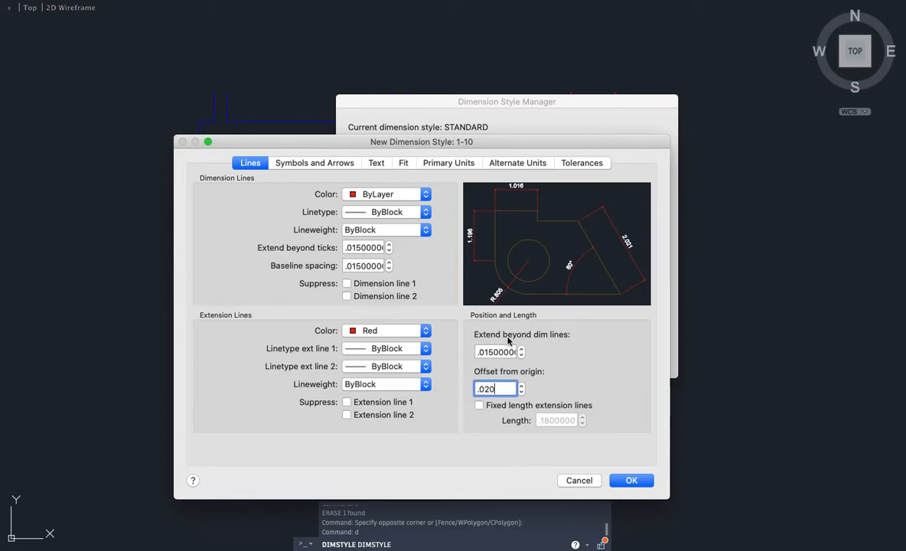
click(419, 334)
click(386, 307)
Try suppressing both dimension lines and both extension lines in the preview, and turn all four suppressions back off.
click(347, 284)
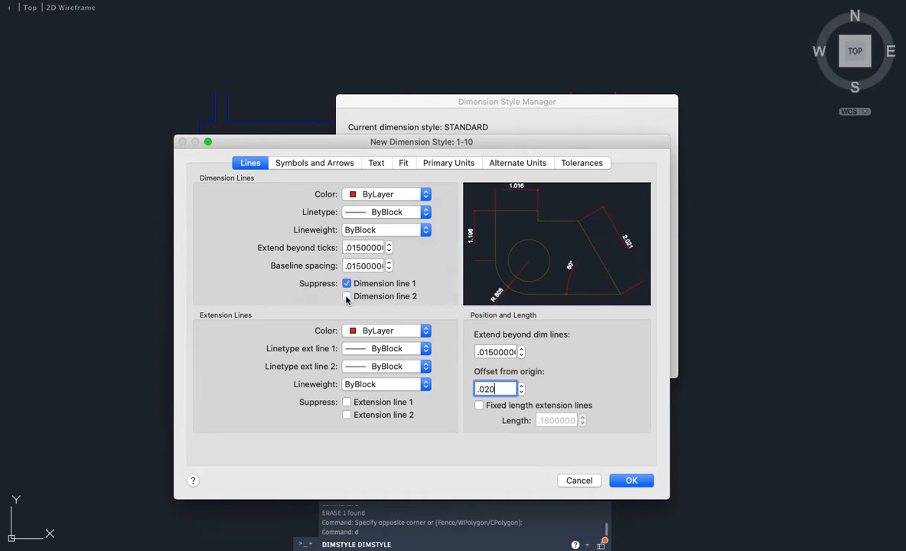
click(347, 297)
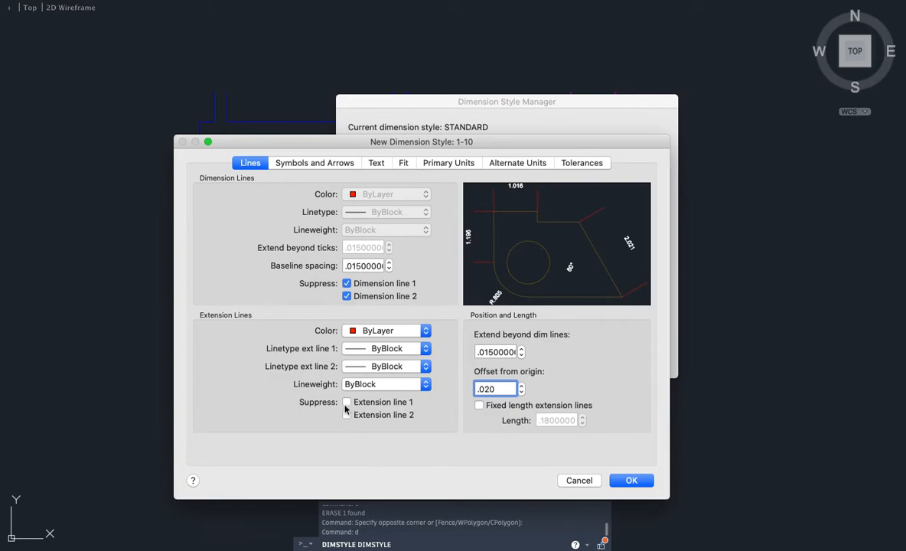
click(347, 403)
click(347, 415)
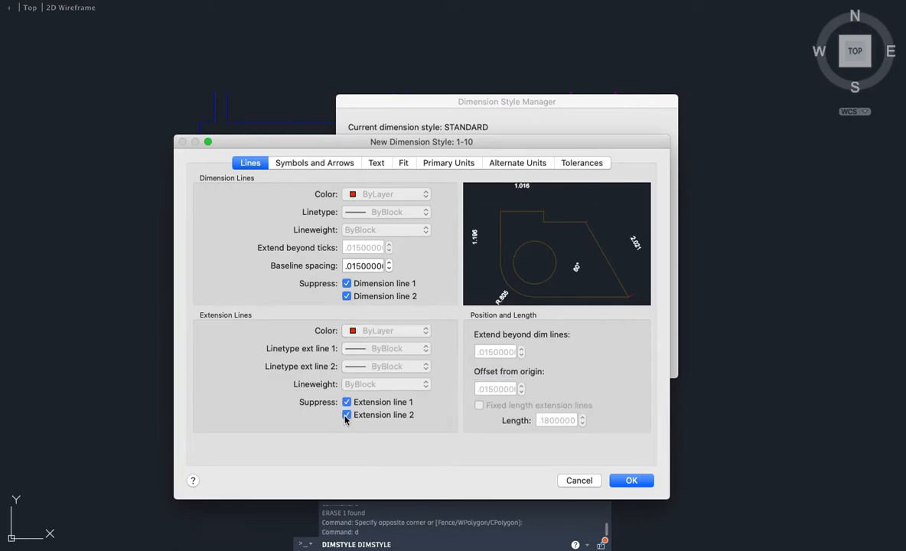
click(347, 414)
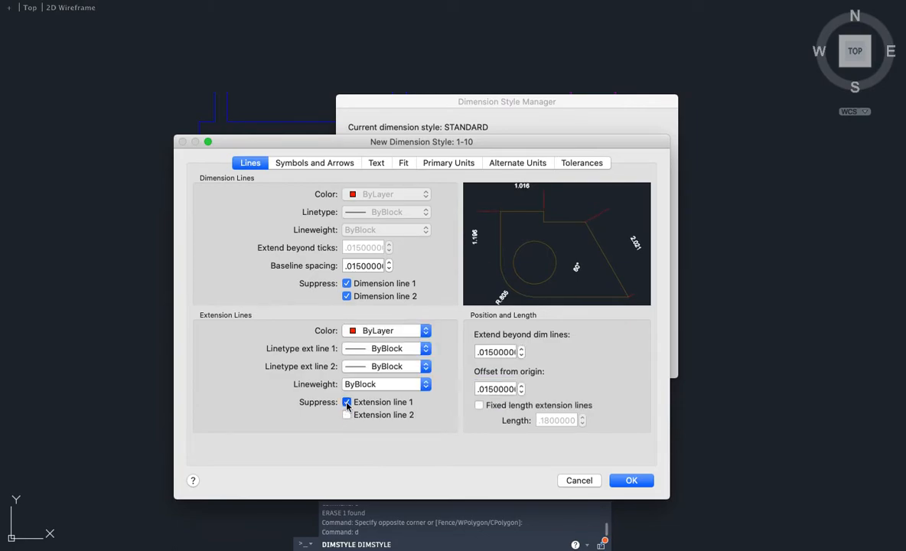
click(346, 401)
click(348, 284)
click(347, 297)
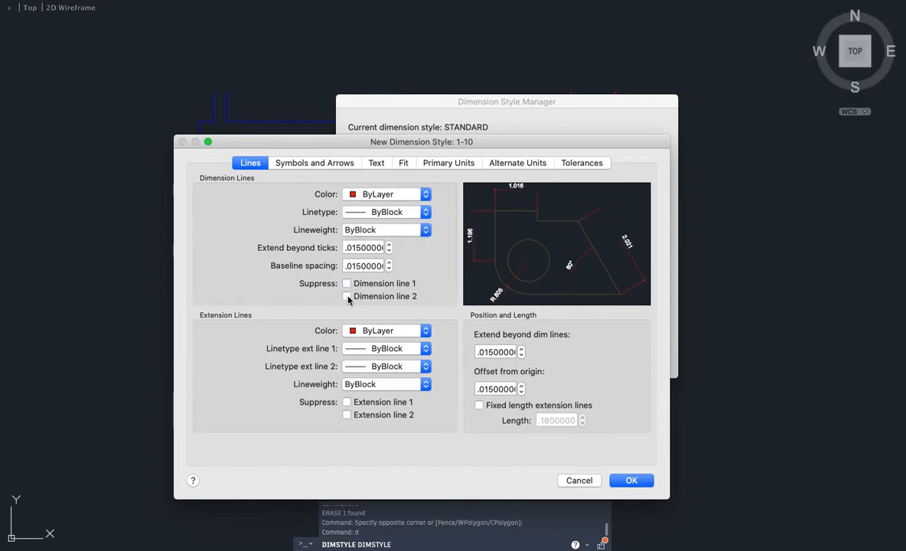
Set the dimension style's arrow size to .015.
click(310, 163)
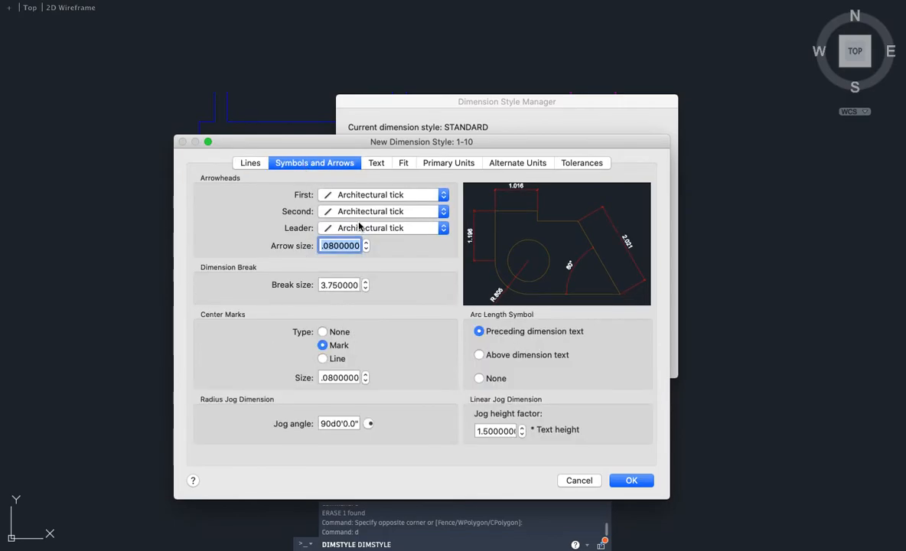
click(330, 245)
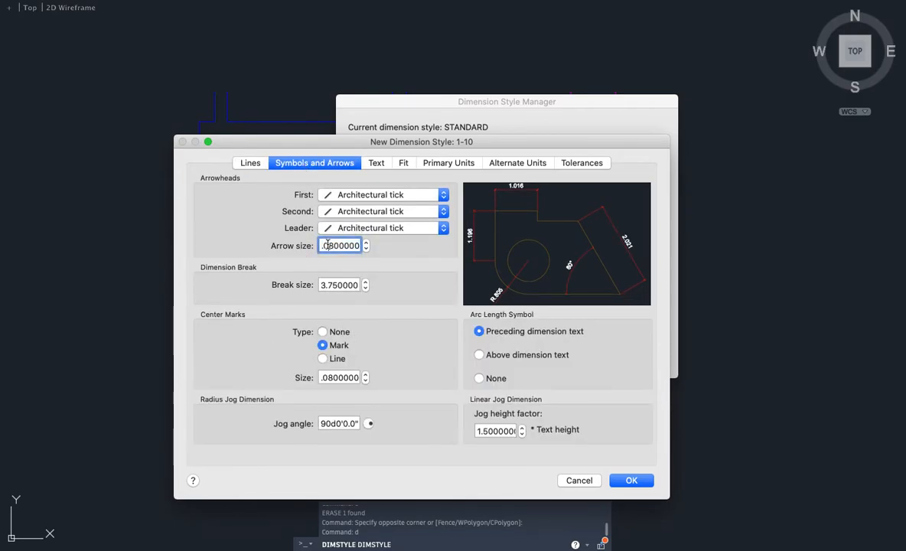
drag(329, 245, 372, 248)
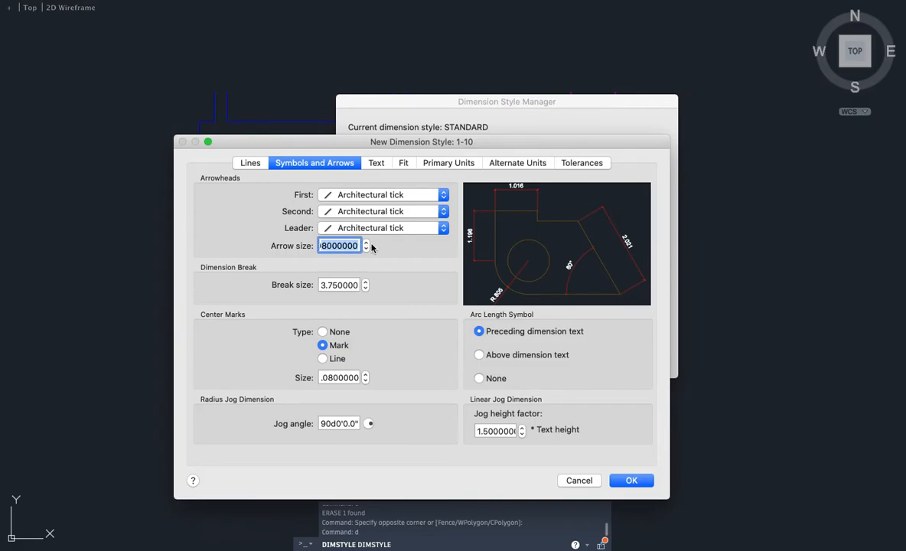
text(15)
Set the dimension break size and the center mark size to .015.
click(327, 285)
drag(327, 284, 367, 287)
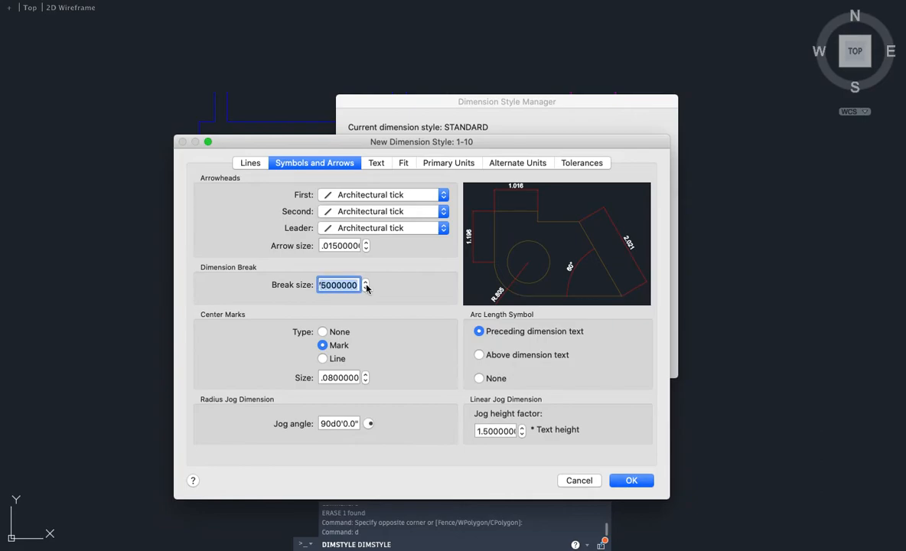
text(015)
key(BackSpace)
key(BackSpace)
text(.015)
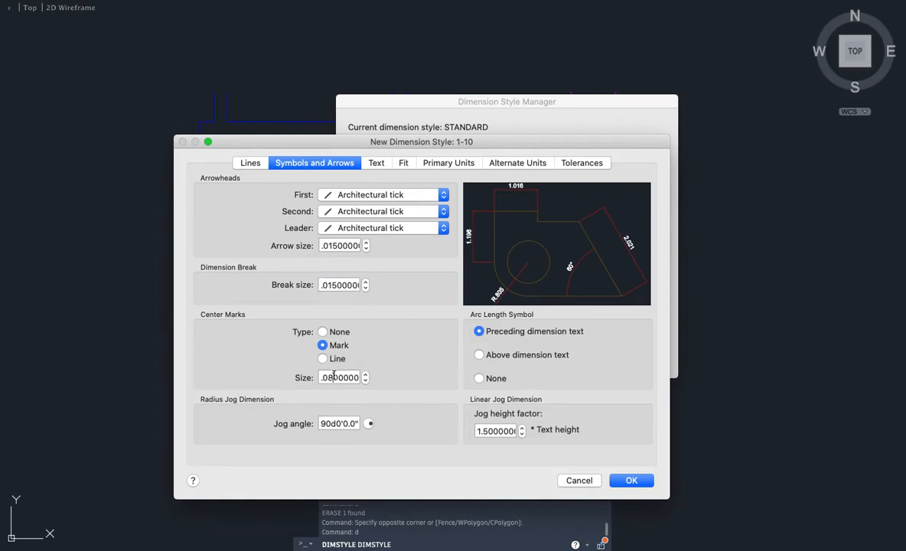
drag(334, 377, 393, 383)
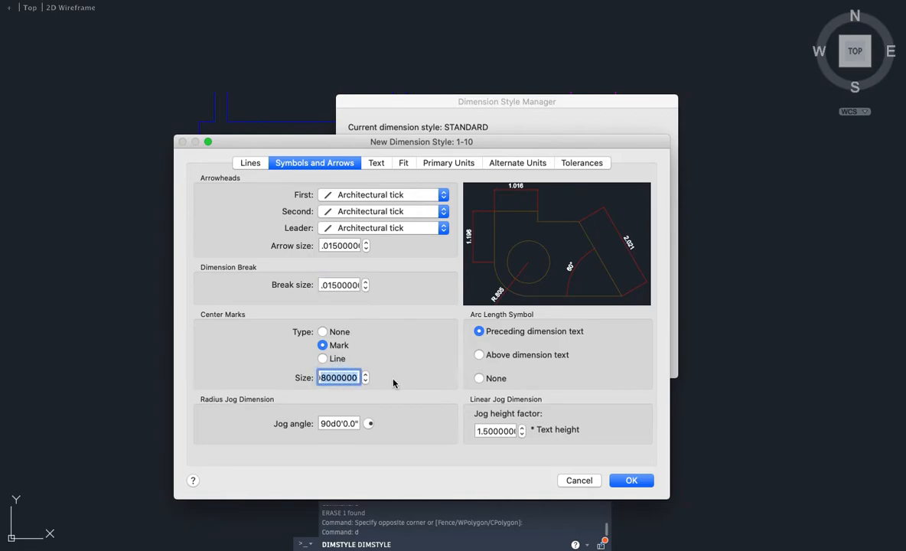
text(.015)
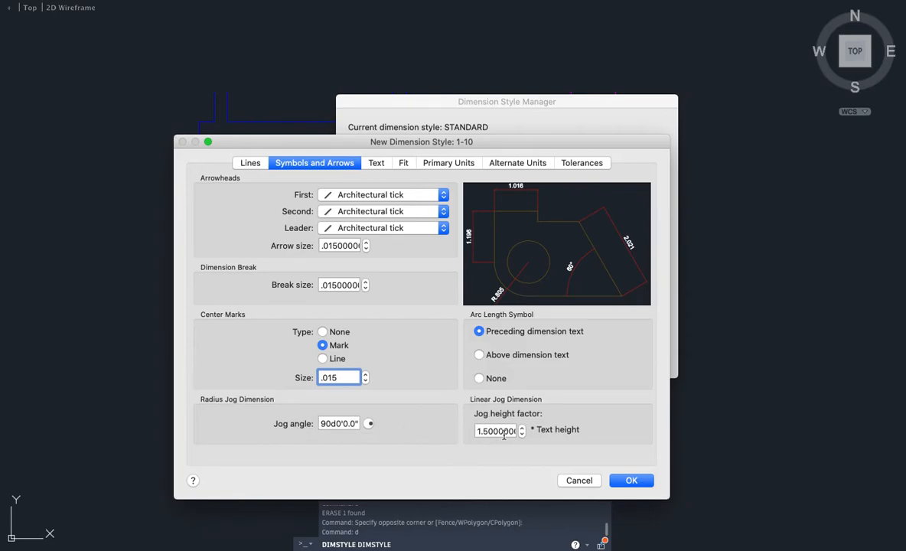
Assign the Standard text style to the dimension text.
click(375, 163)
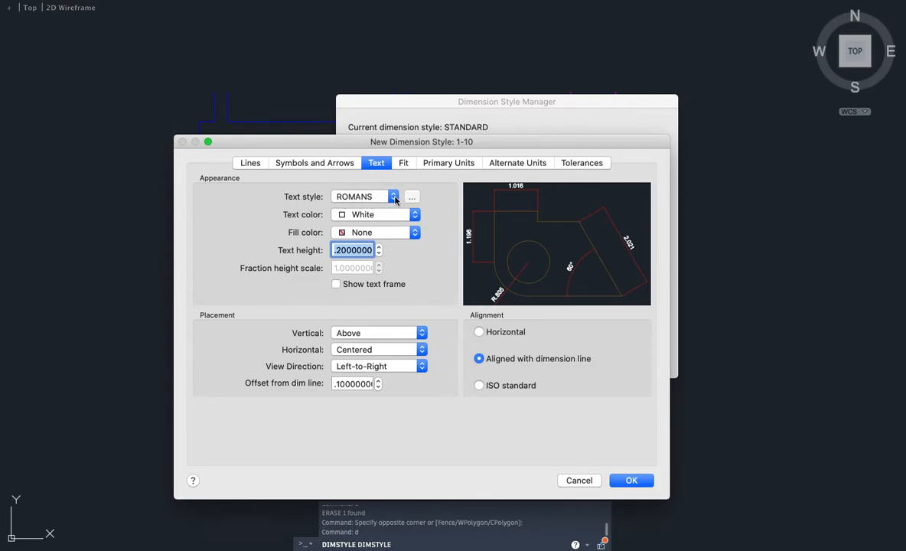
click(354, 197)
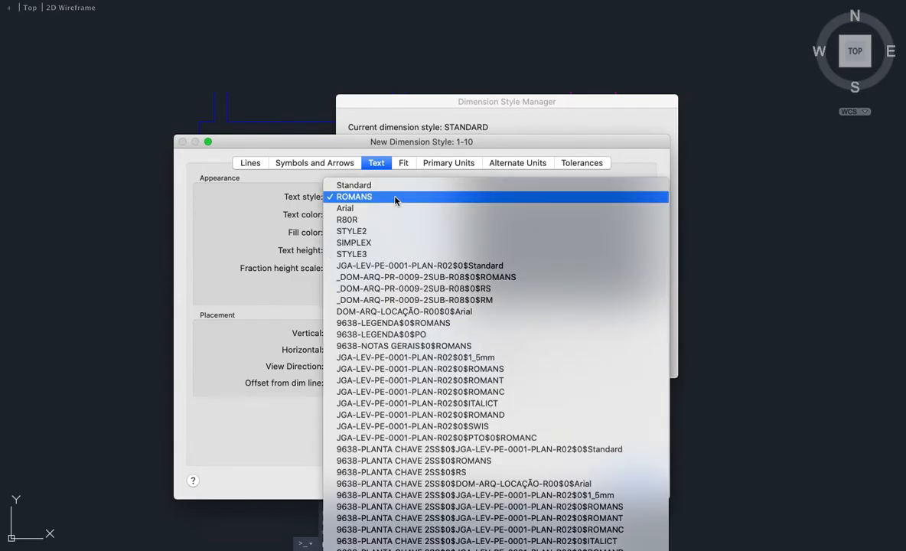
click(355, 185)
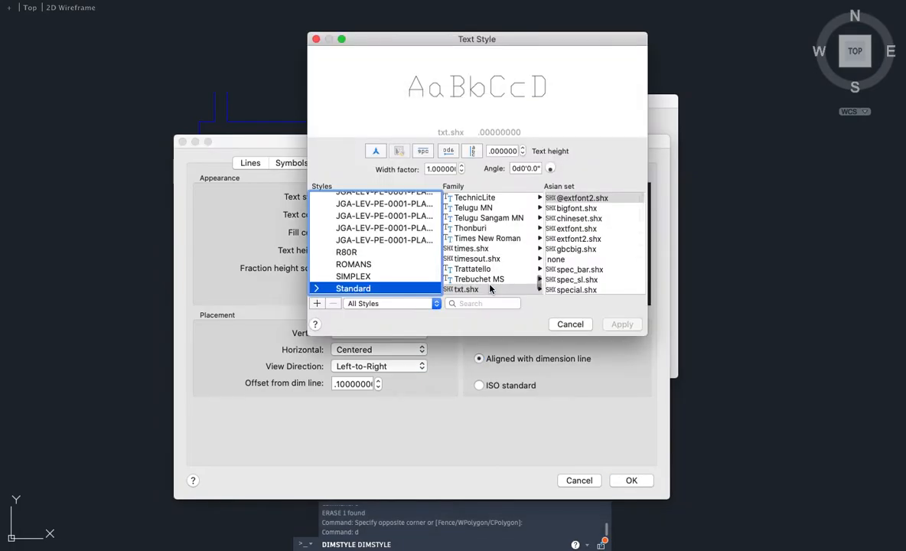
Compare font families for the Standard text style, including Times New Roman, and choose Verdana Regular.
scroll(386, 268, down, 2)
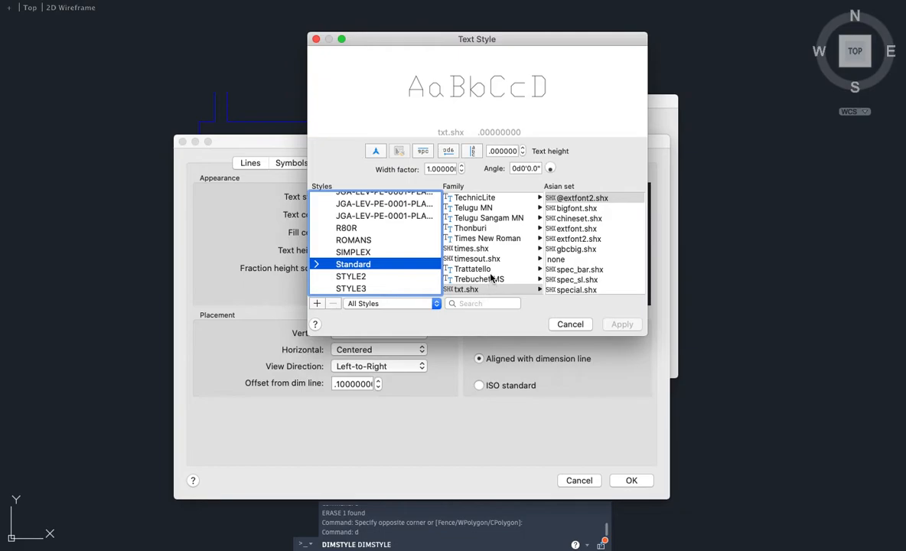
scroll(490, 280, up, 3)
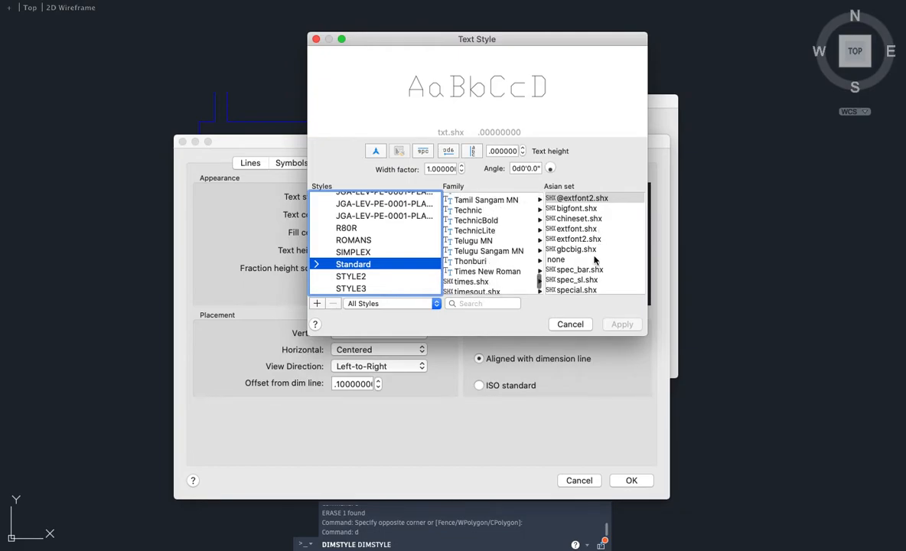
scroll(487, 274, up, 15)
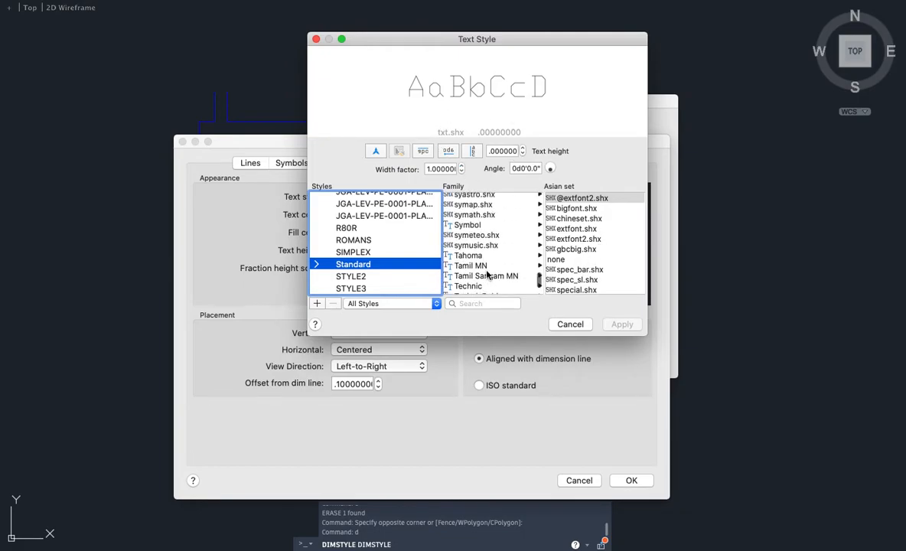
scroll(475, 251, down, 10)
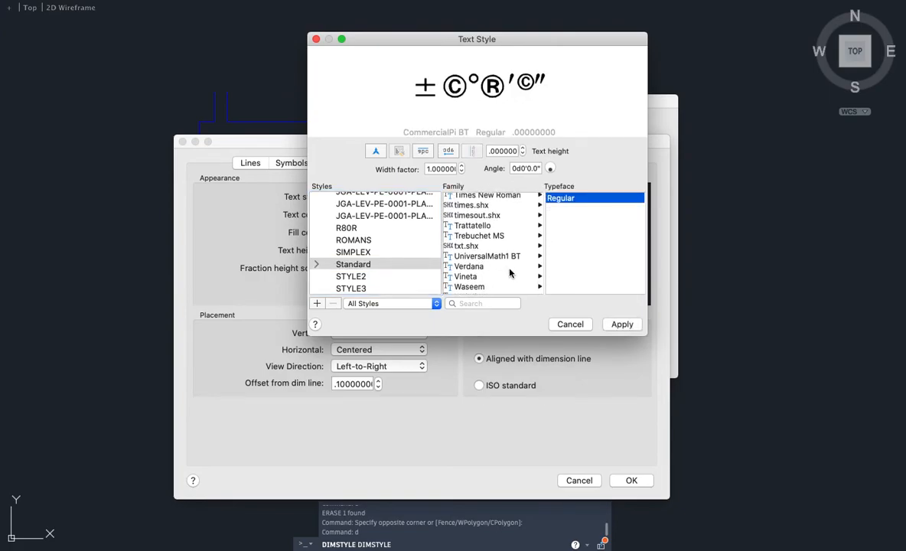
click(474, 266)
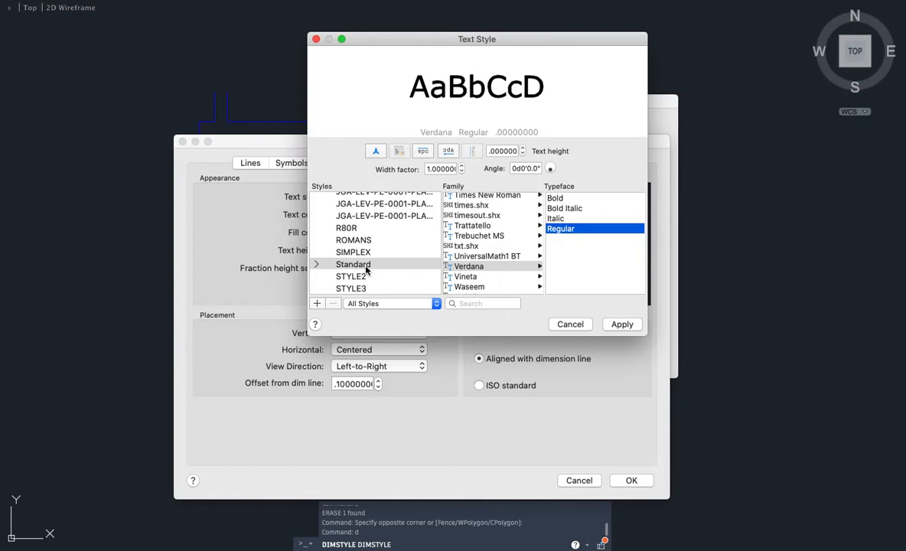
click(479, 204)
click(486, 197)
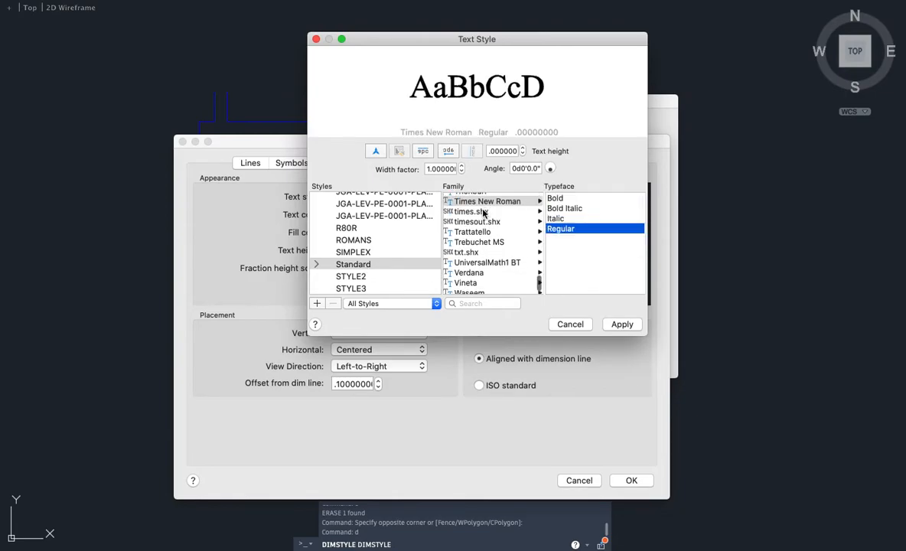
click(473, 274)
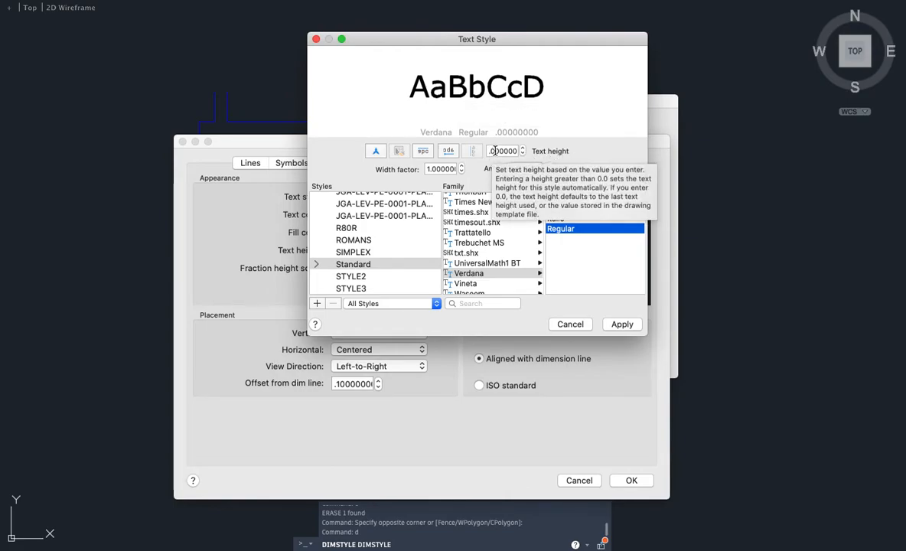
Try a text height of .0200 in the Standard text style, remove the 2 again, apply the font change and close the text style settings.
double_click(494, 151)
text(.0200)
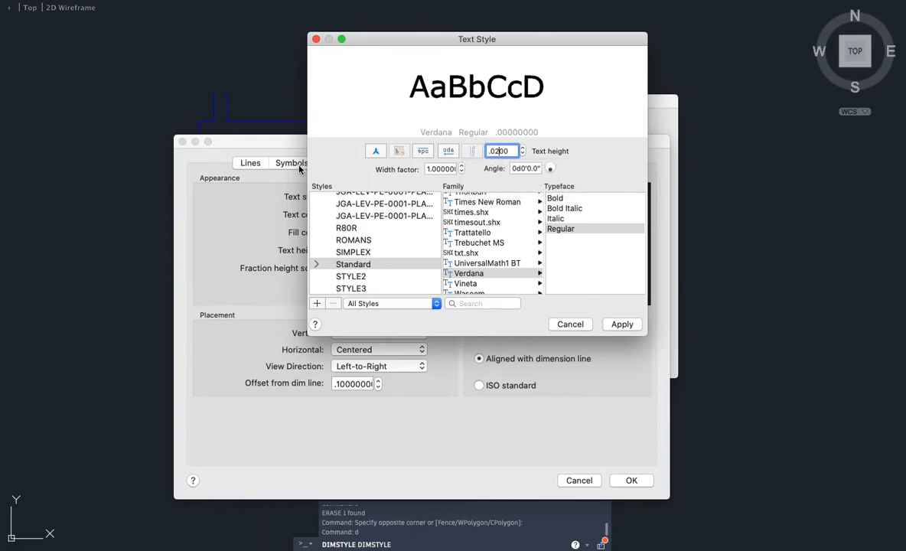
click(499, 151)
key(BackSpace)
click(624, 327)
click(575, 325)
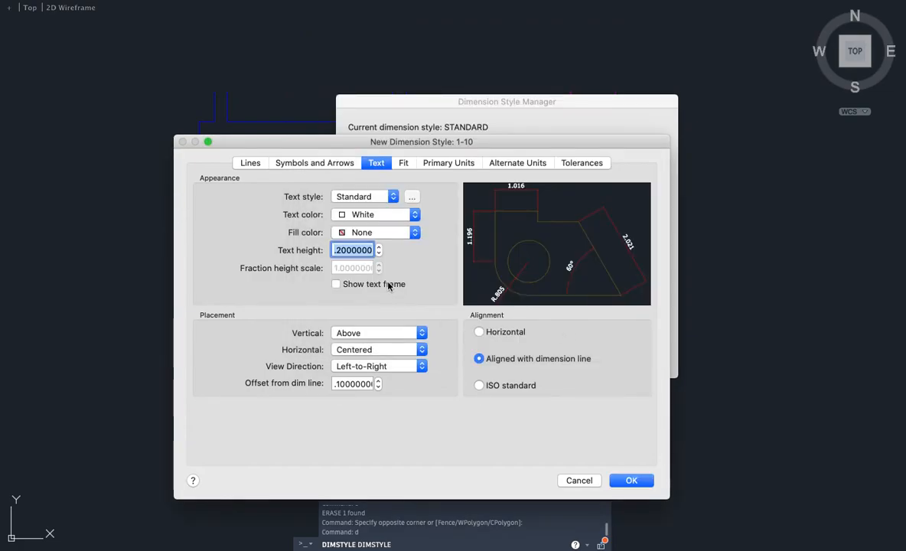
Set the dimension text height to .02 and its offset from the dimension line to .015, keeping Above placement and no fill color.
click(340, 250)
text(0)
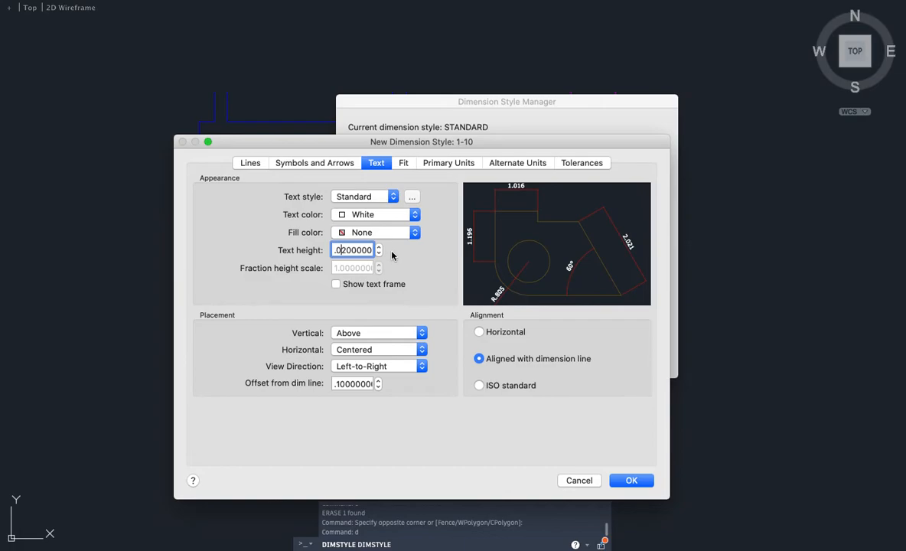
click(372, 333)
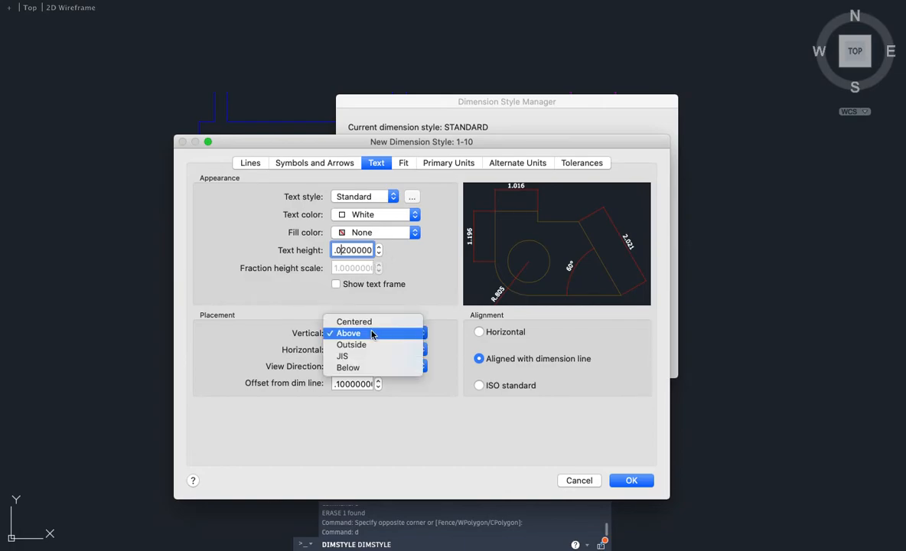
click(407, 261)
click(392, 233)
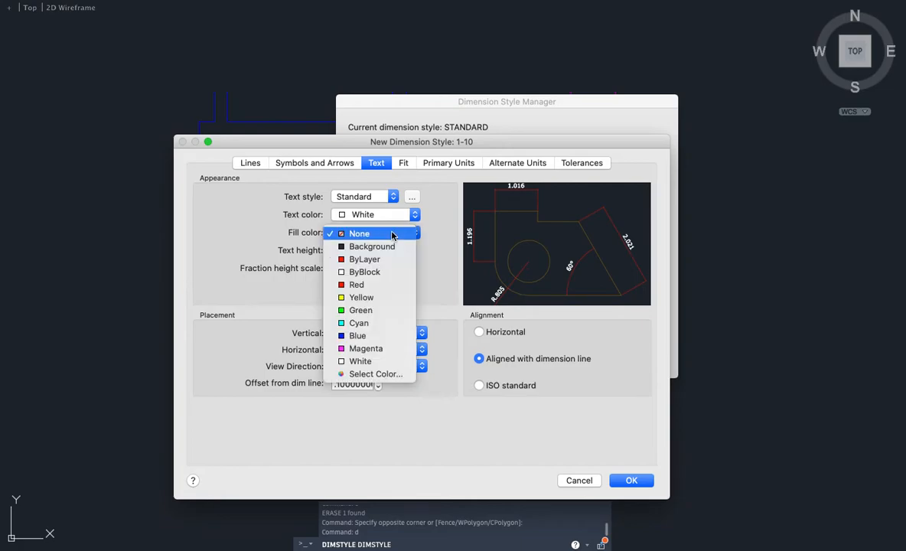
click(395, 233)
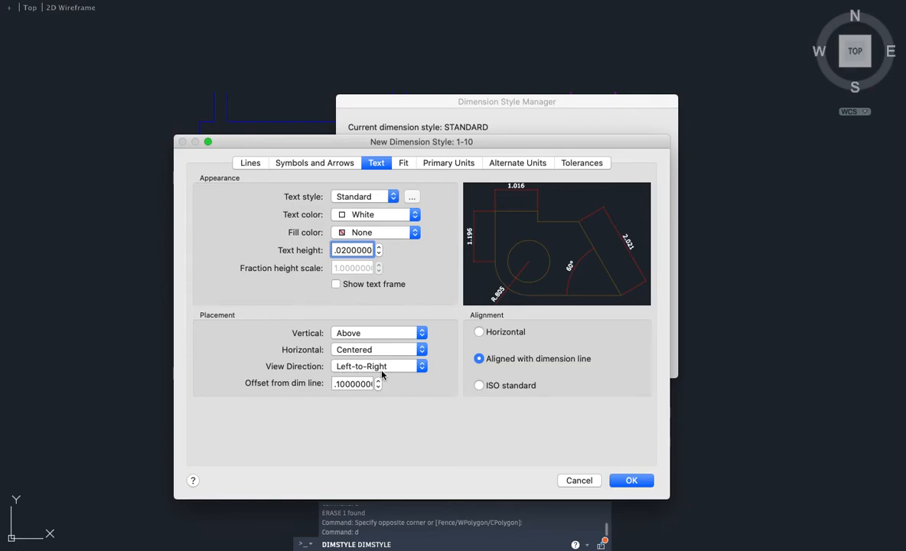
click(337, 384)
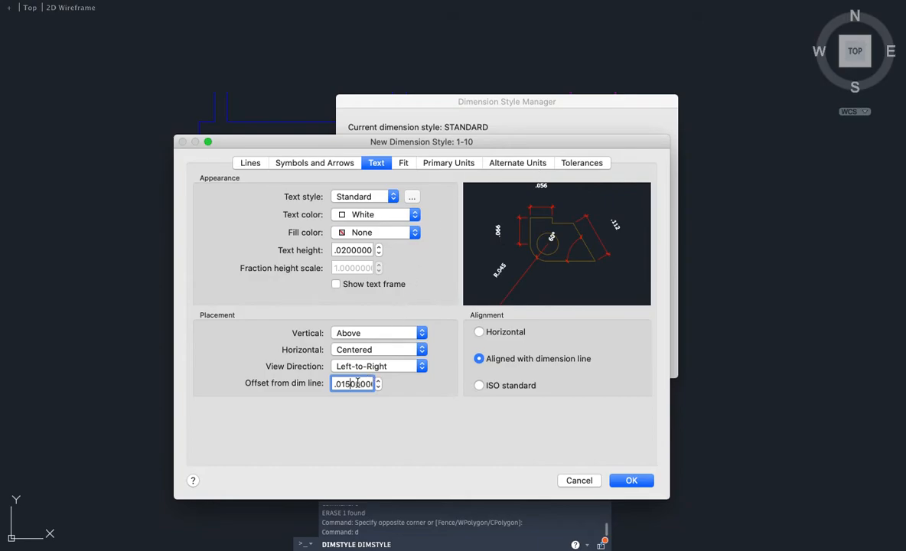
click(356, 250)
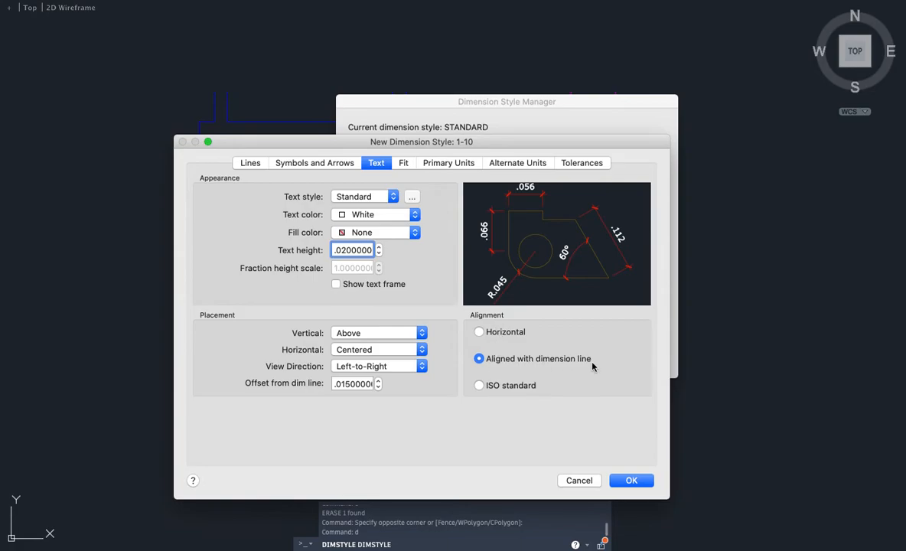
Try the Horizontal and ISO standard text alignments in the preview, and return to Aligned with dimension line.
click(479, 332)
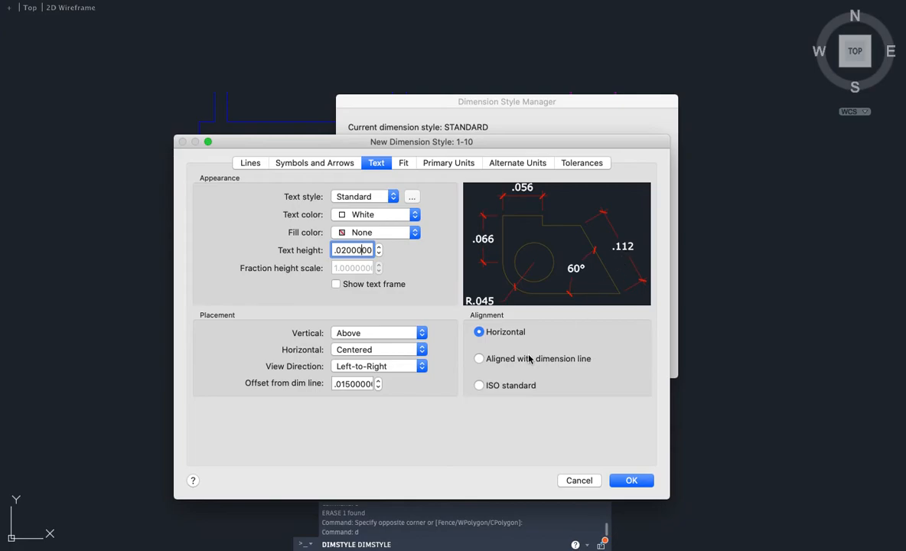
click(479, 359)
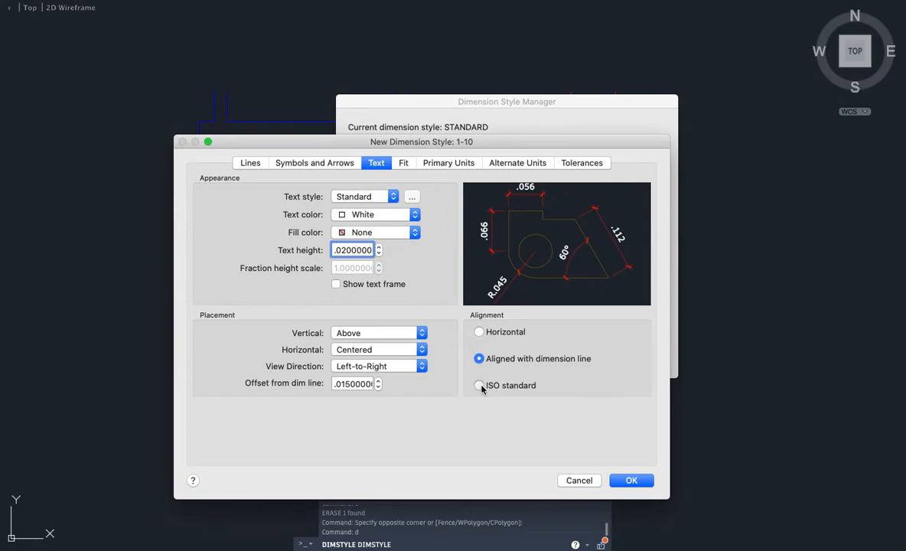
click(479, 386)
click(479, 359)
Review the fit options and set the linear dimension precision in the primary units to 0.00.
click(407, 164)
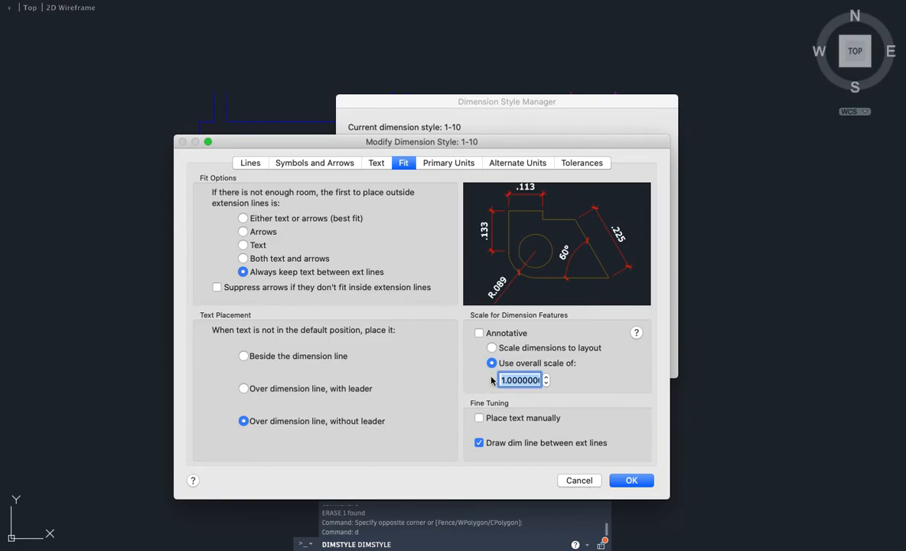
click(440, 164)
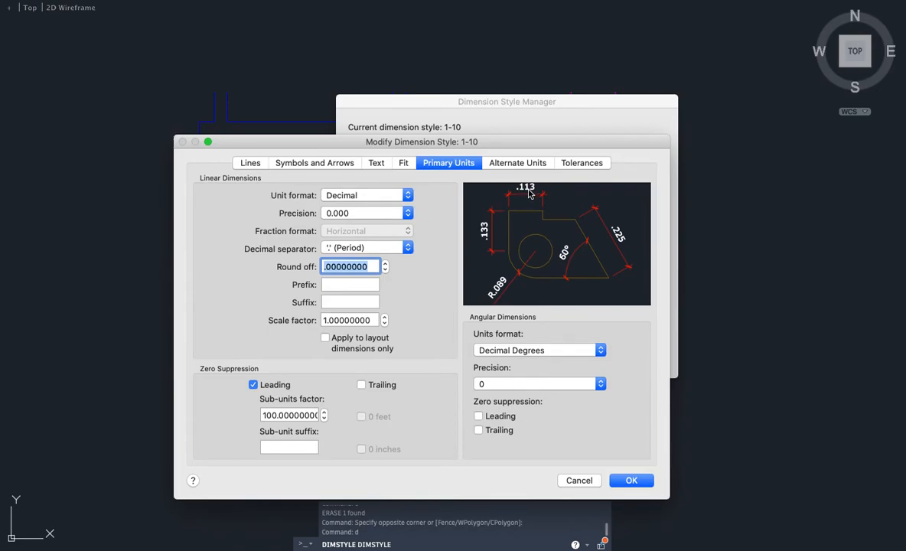
click(408, 213)
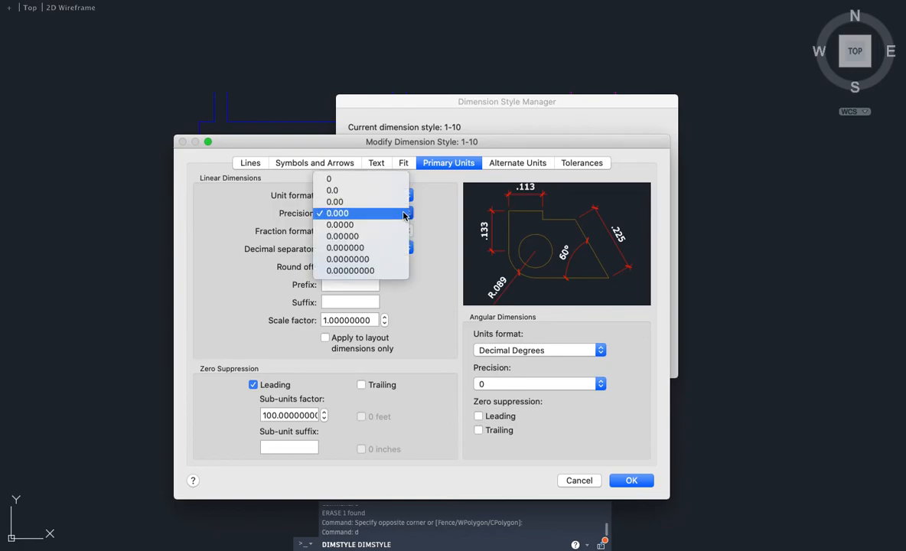
click(347, 204)
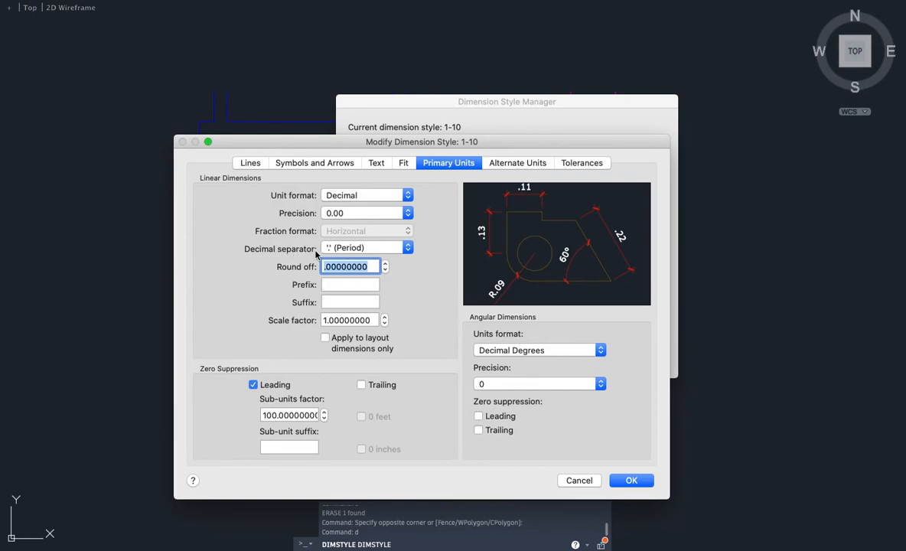
Try the Comma and Space decimal separators for the linear dimensions in the preview, and return to Period.
click(406, 248)
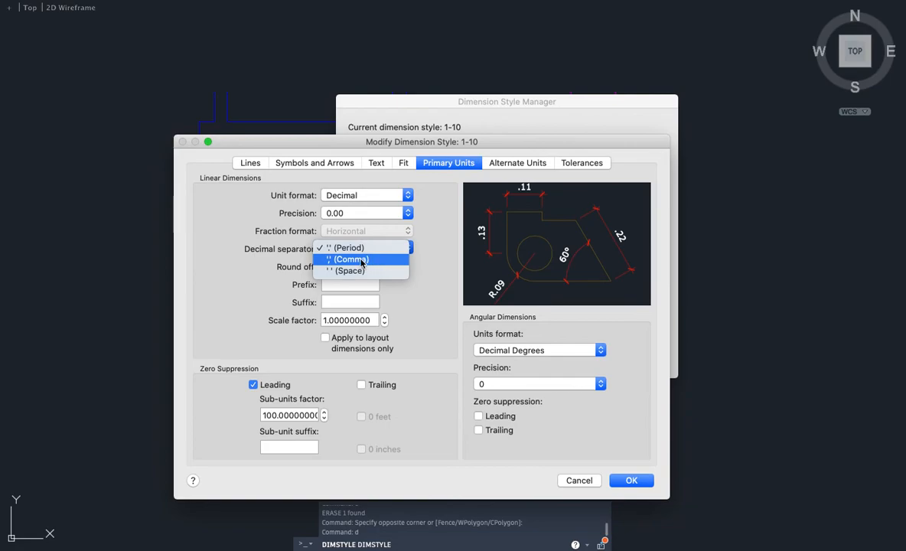
click(362, 261)
click(405, 247)
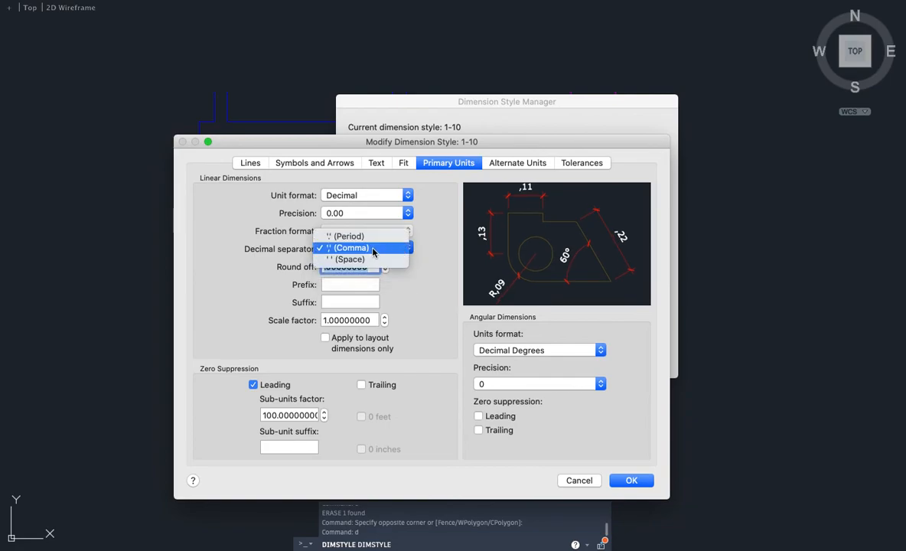
click(365, 237)
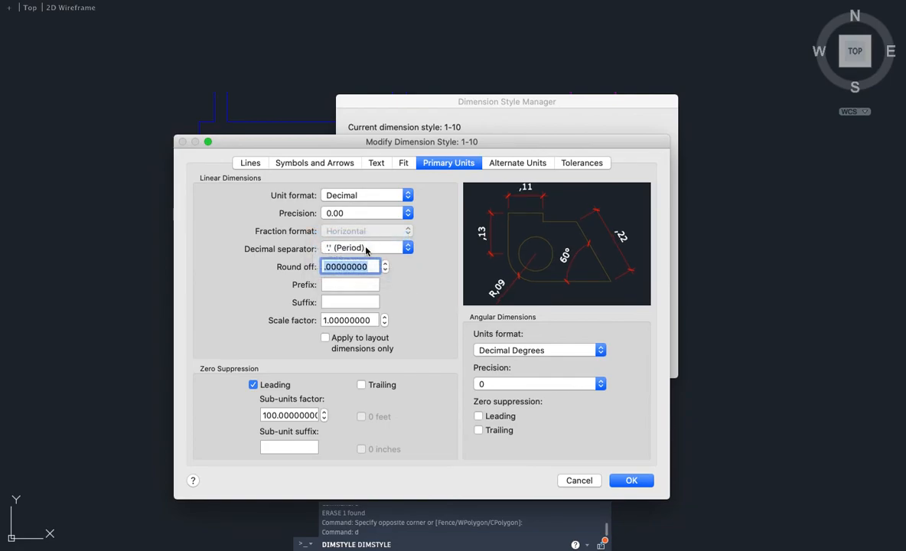
click(406, 249)
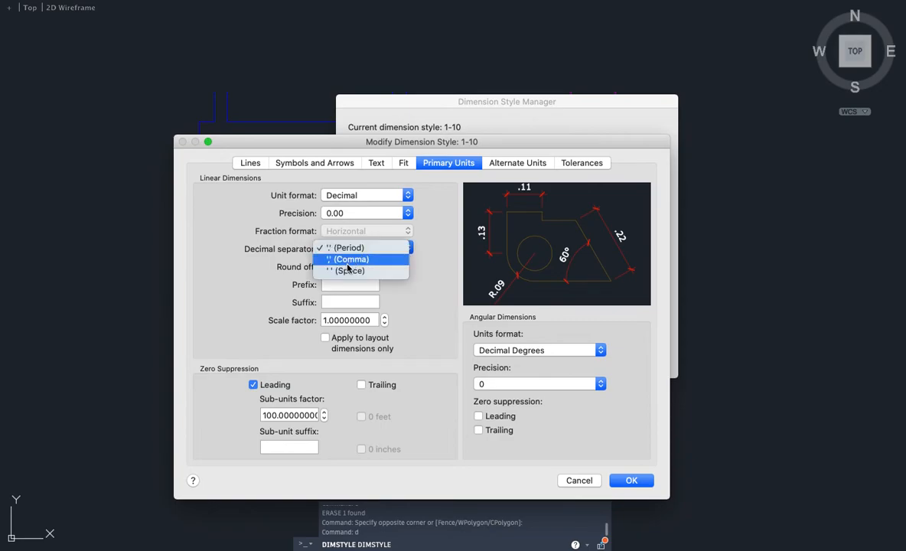
click(348, 270)
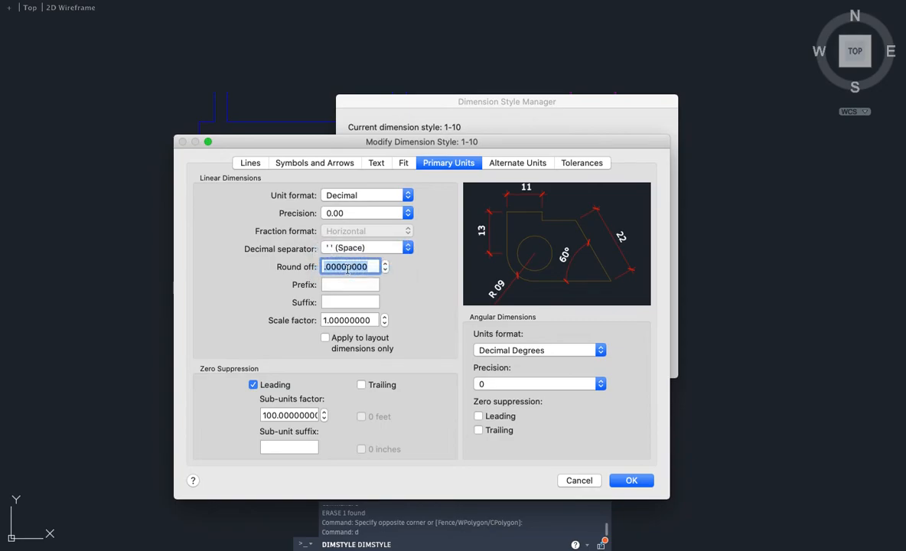
click(406, 248)
click(364, 225)
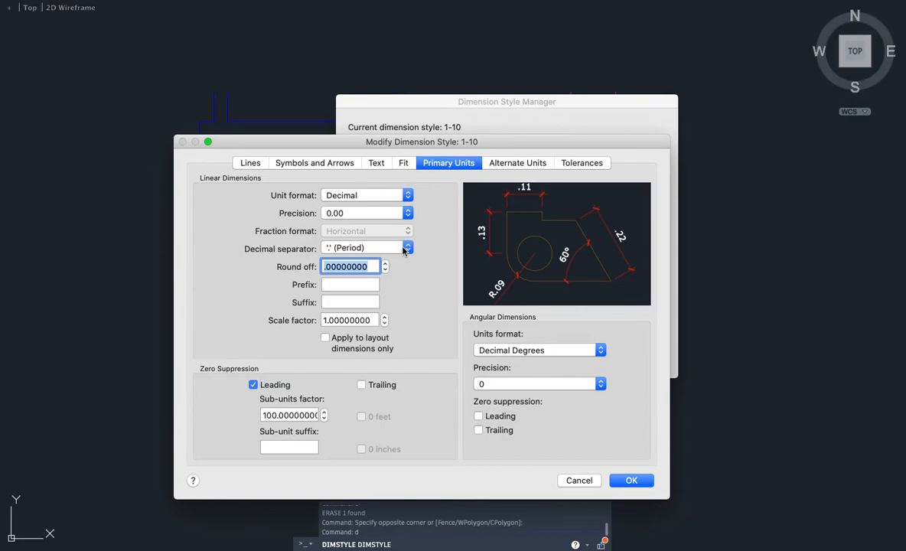
Try switching leading and trailing zero suppression for linear dimensions, and return to suppressing leading zeros only.
click(254, 385)
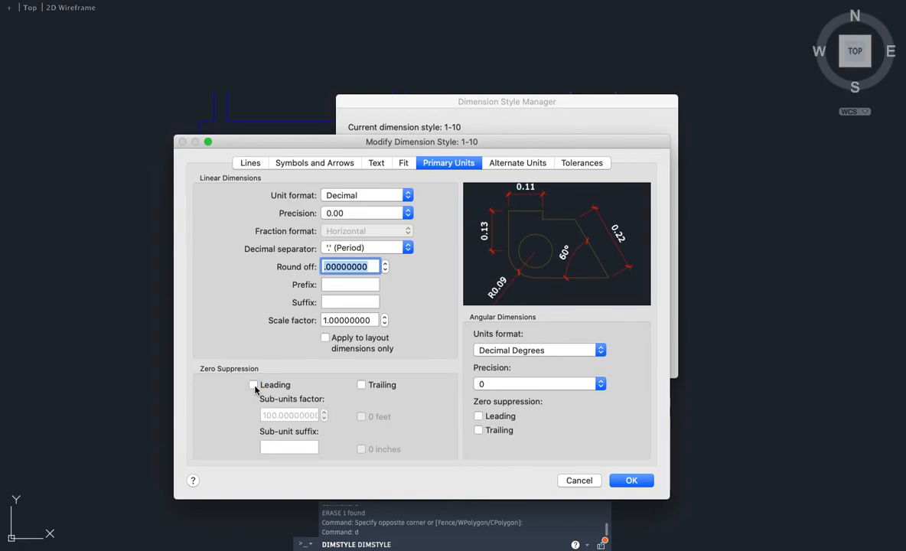
click(253, 385)
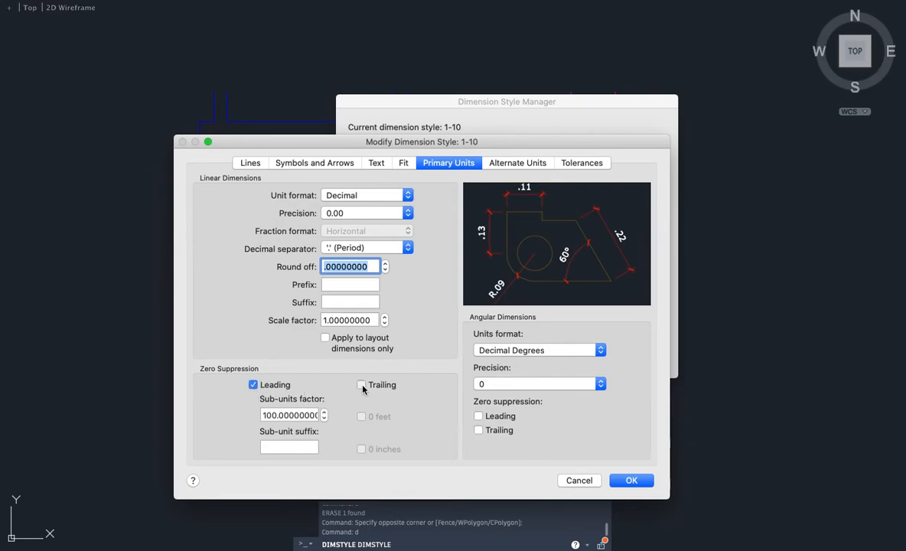
click(362, 384)
click(362, 385)
click(362, 385)
Set the angular dimension precision to 0.00, review the alternate units and tolerances, and accept the 1-10 style settings.
click(523, 384)
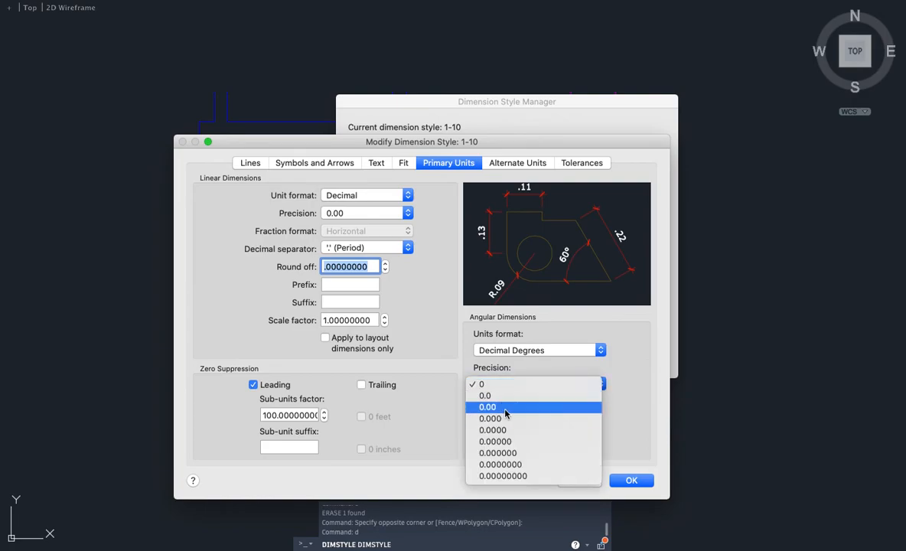
click(501, 408)
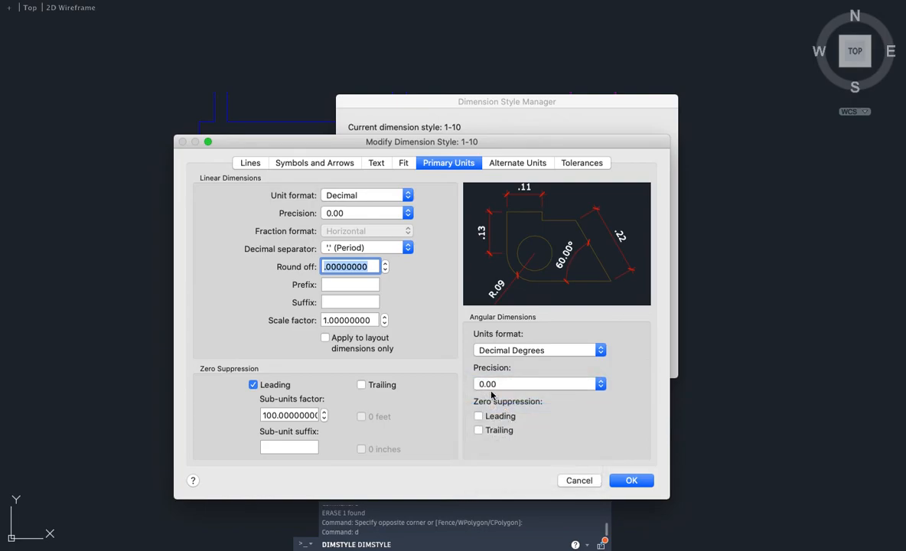
click(515, 165)
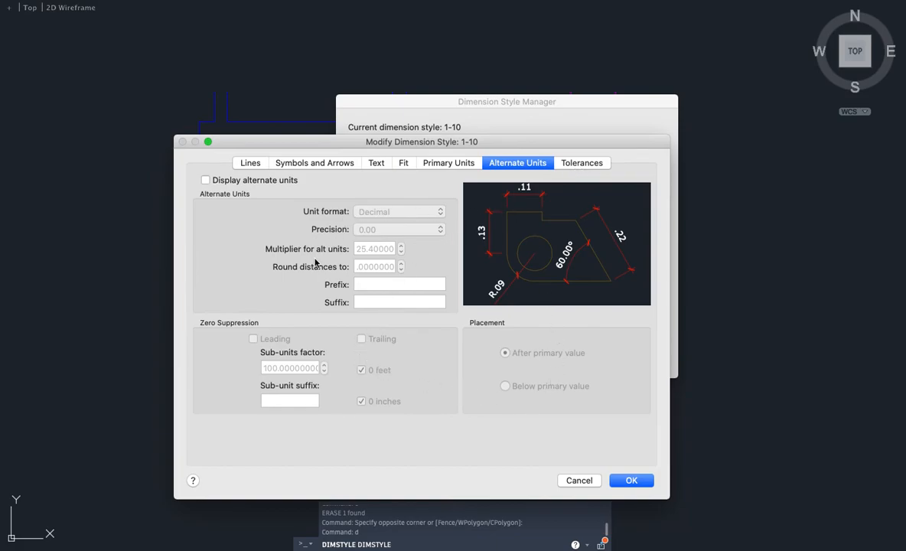
click(584, 167)
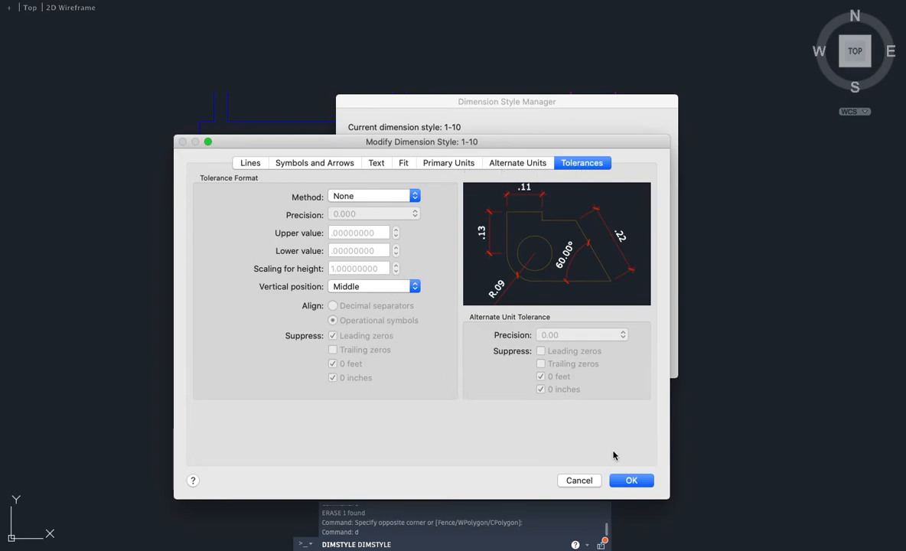
click(632, 480)
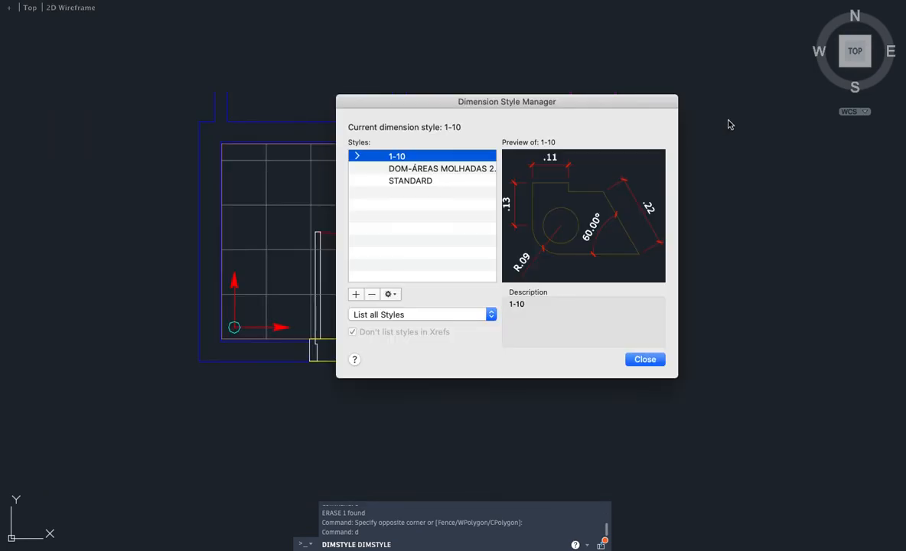
click(642, 360)
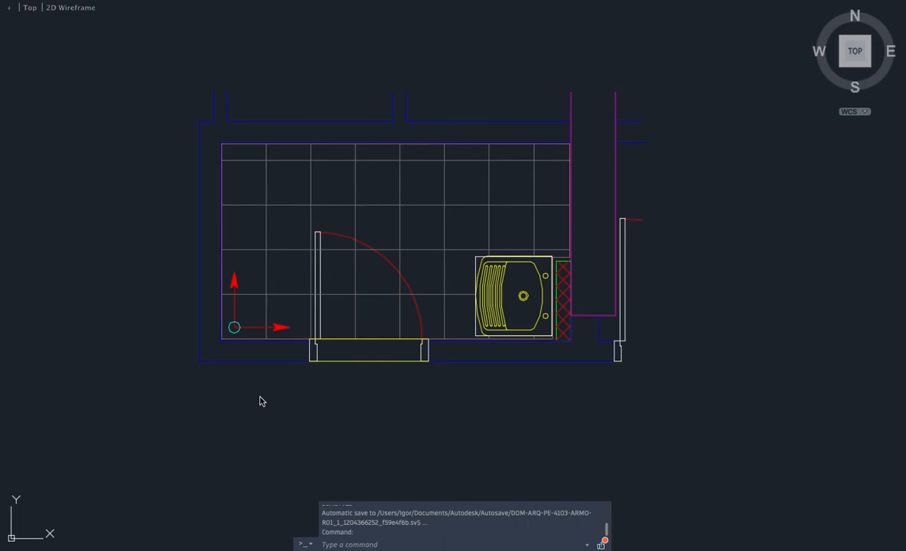
Dimension the width of the sink along its upper edge, with the dimension line placed above it, and inspect the result.
scroll(586, 293, up, 5)
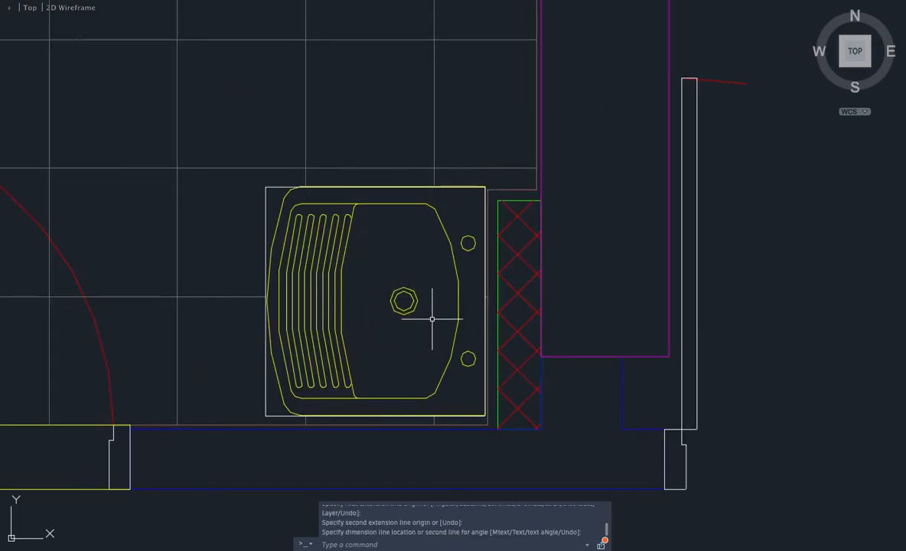
click(1, 310)
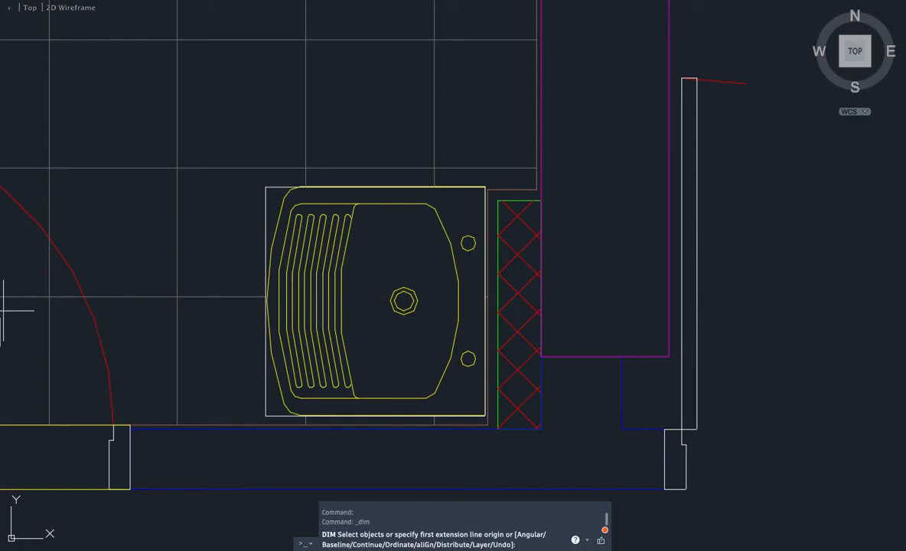
click(266, 186)
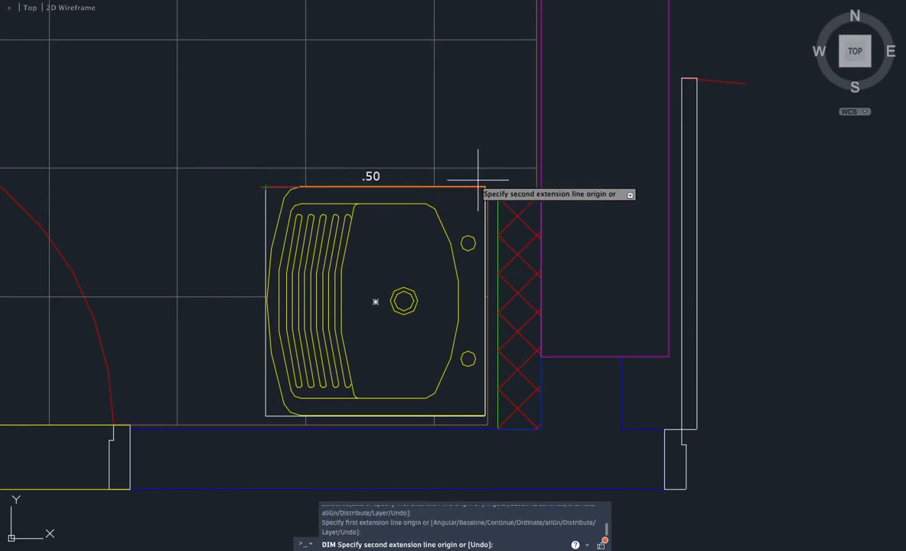
click(485, 187)
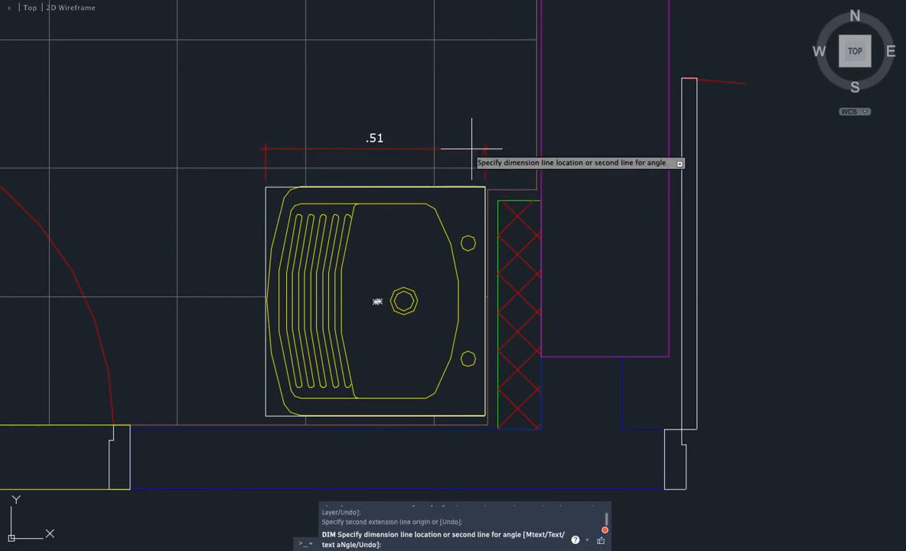
click(474, 141)
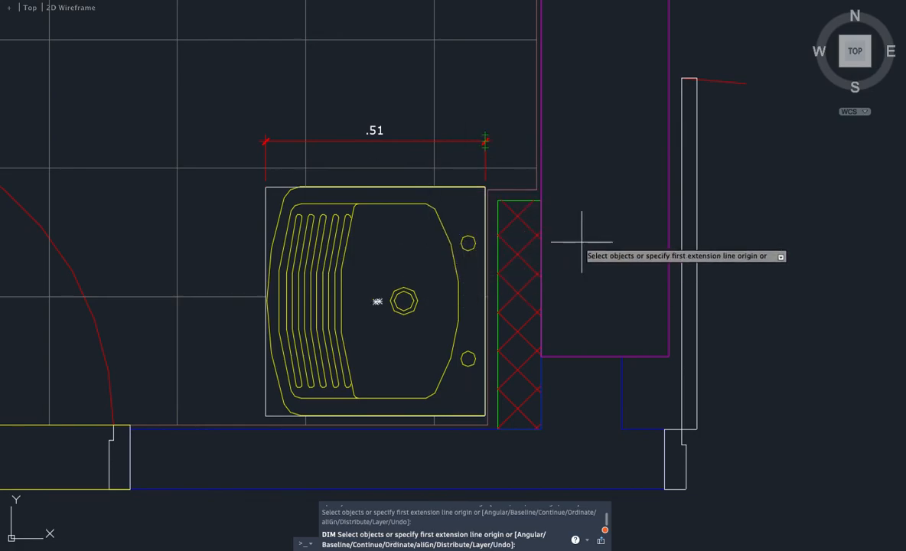
key(Escape)
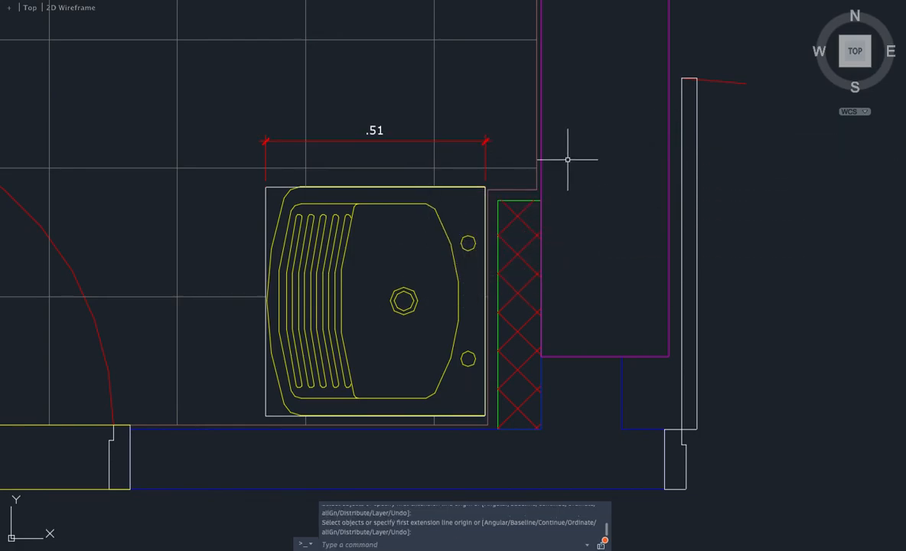
scroll(495, 187, up, 3)
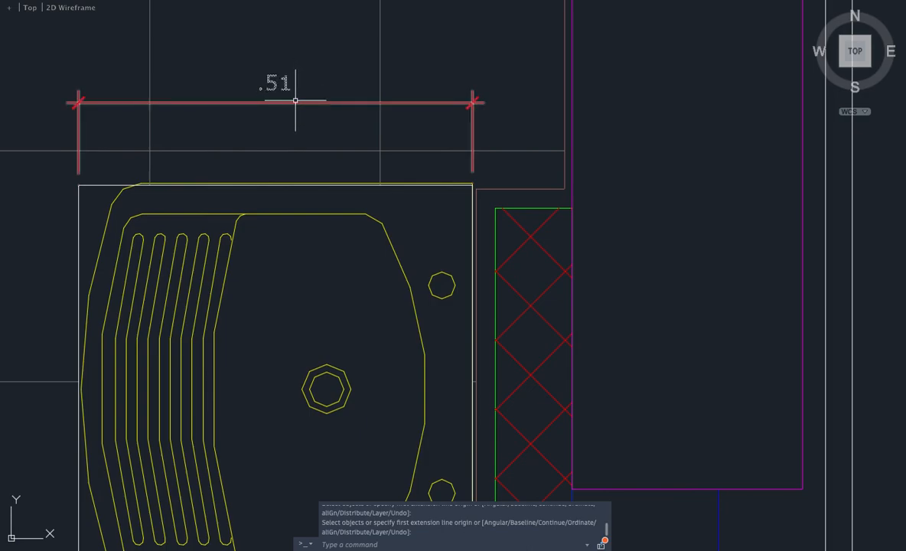
mouse_move(296, 102)
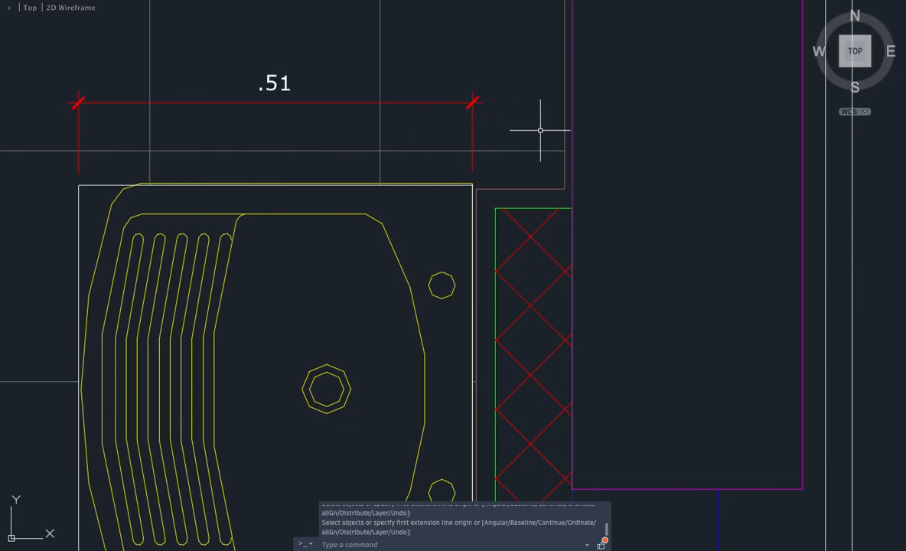
Dimension the thickness of the room's left wall from its outer to its inner lower corner, placing the dimension below the plan.
scroll(667, 241, down, 5)
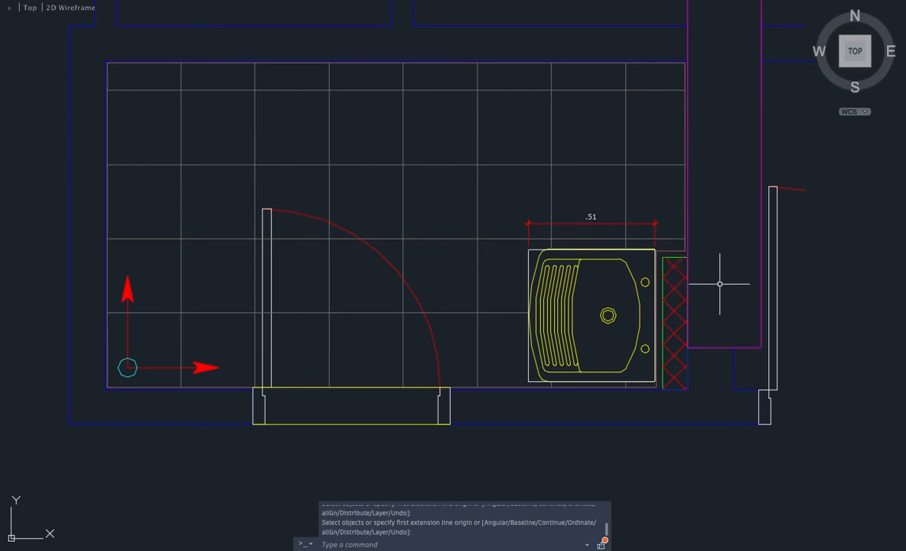
scroll(711, 293, up, 1)
scroll(711, 294, down, 2)
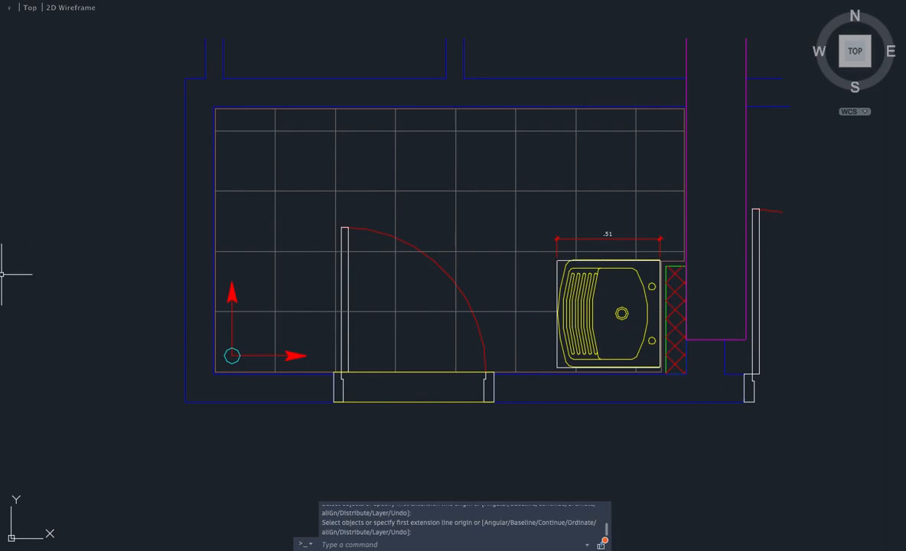
click(1, 360)
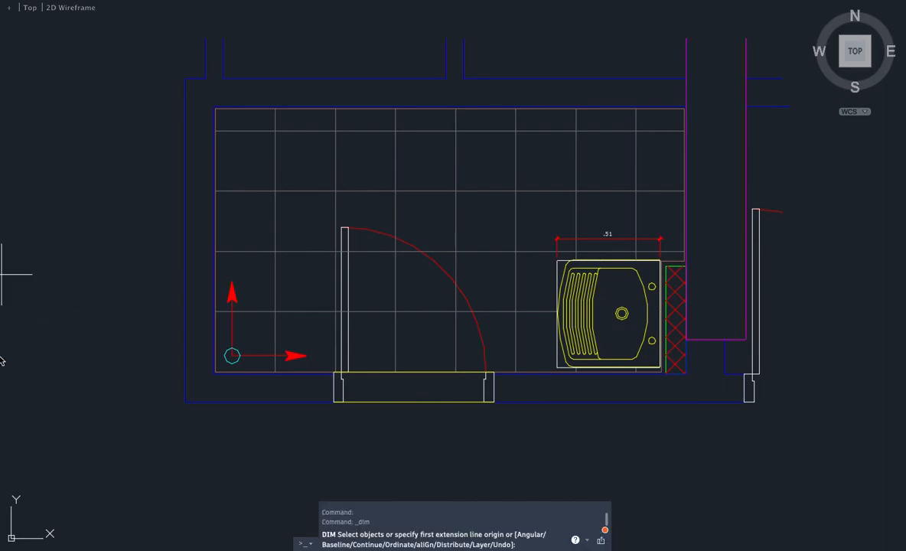
click(185, 401)
click(212, 374)
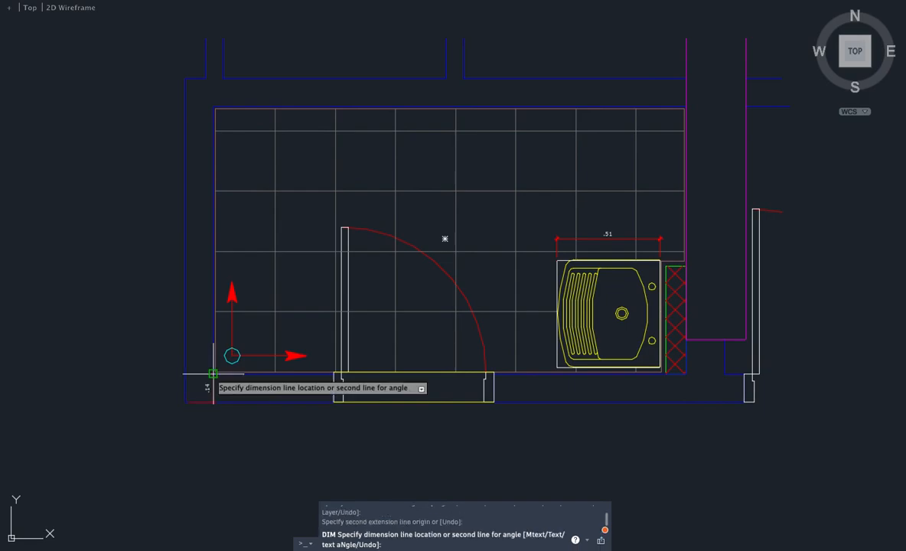
click(197, 431)
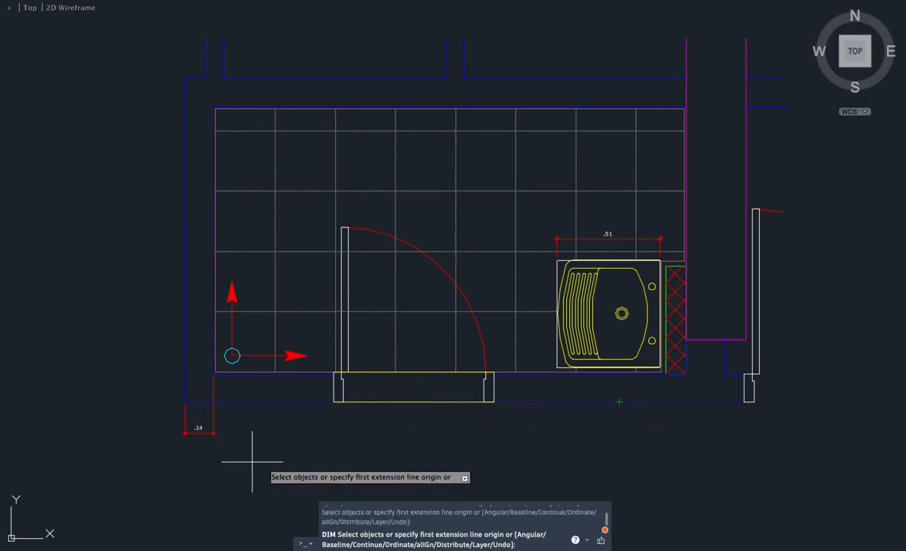
Dimension the distance from the left wall's inner face to the door frame, in line with the wall thickness dimension.
click(213, 405)
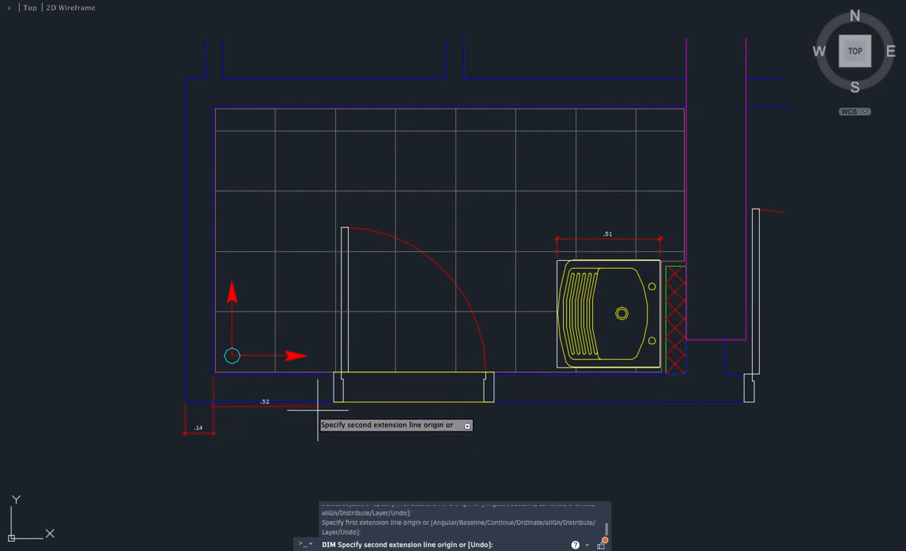
click(335, 400)
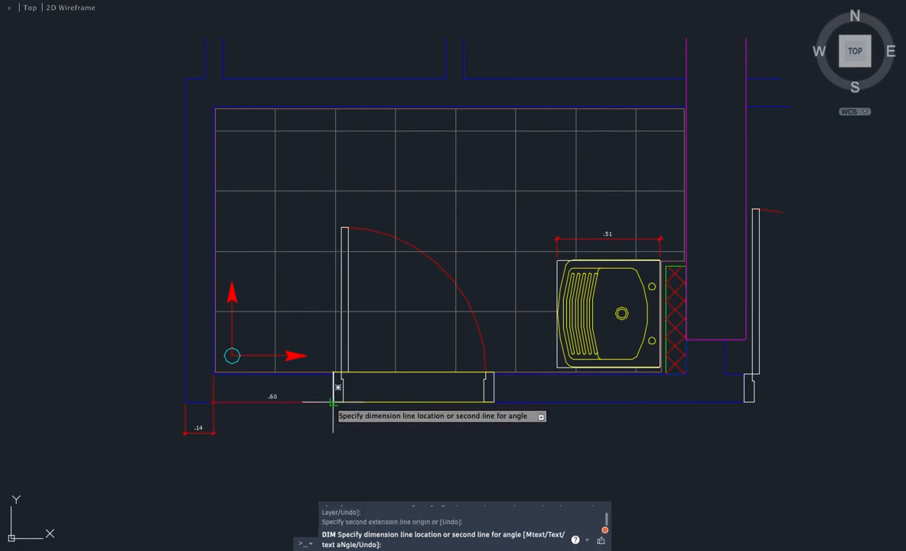
click(203, 433)
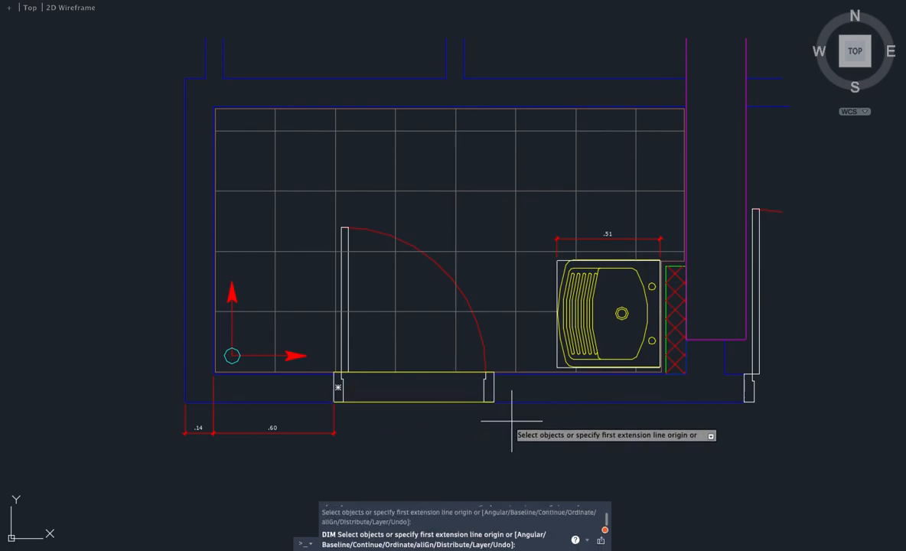
click(184, 401)
key(Escape)
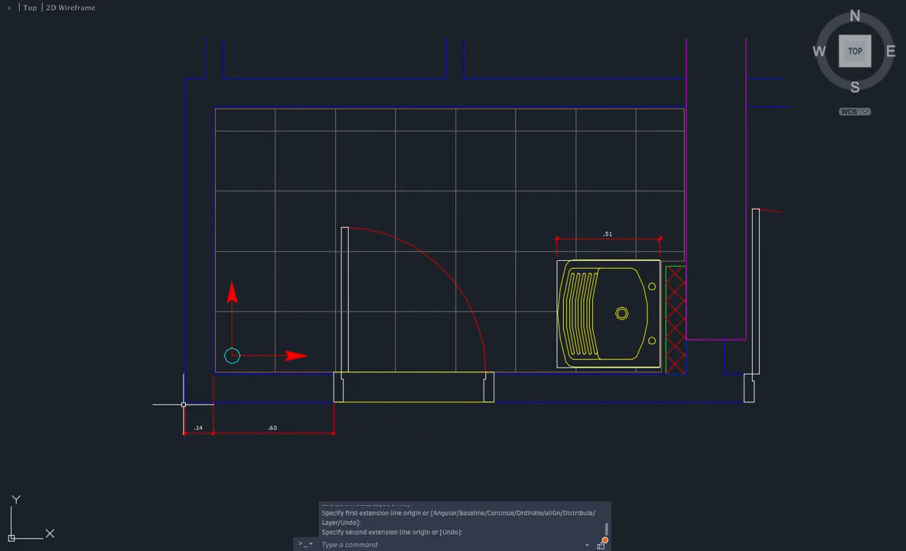
Stretch the wall thickness and door offset dimensions straight down to move their dimension lines farther from the plan.
text(s)
key(Return)
click(362, 449)
click(139, 424)
key(Return)
click(124, 412)
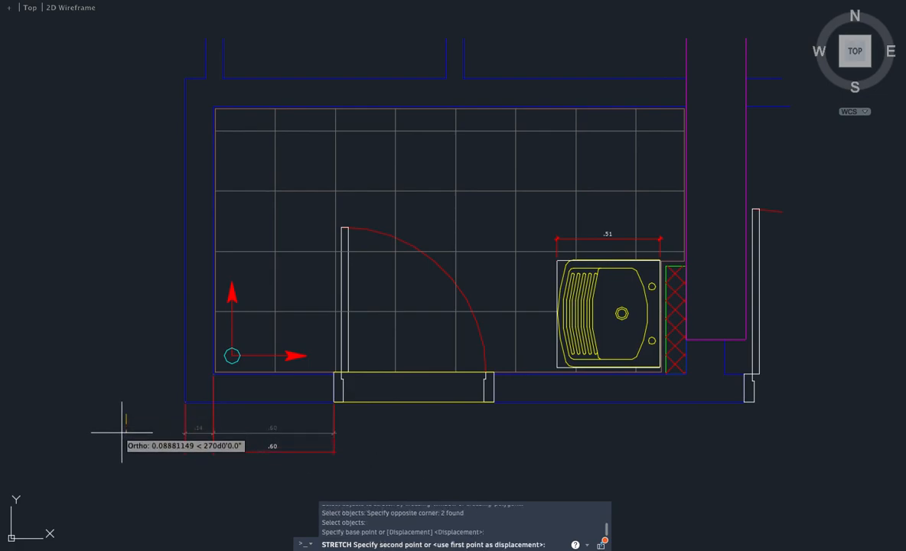
click(122, 435)
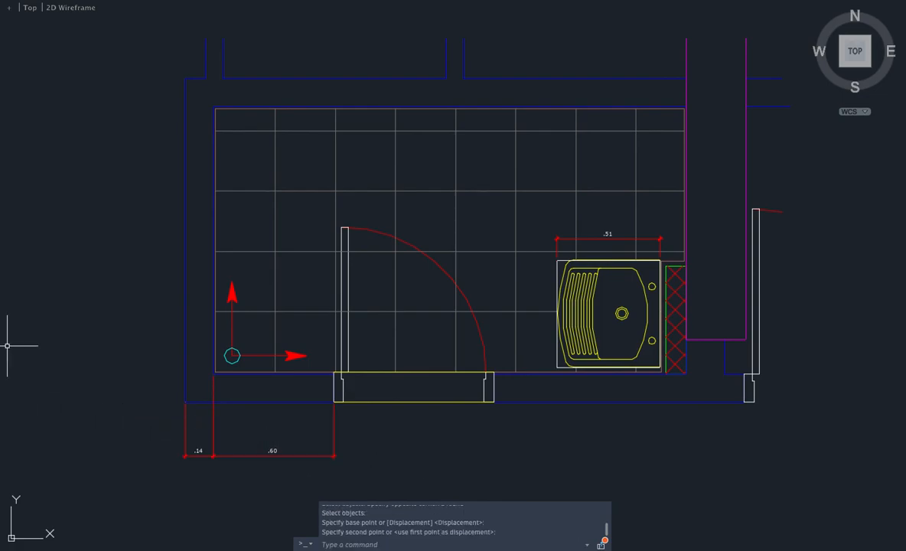
Dimension the overall length from the outer lower-left wall corner to the wall corner near the right door, placed between the plan and the partial dimensions.
text(dim)
key(Return)
click(185, 401)
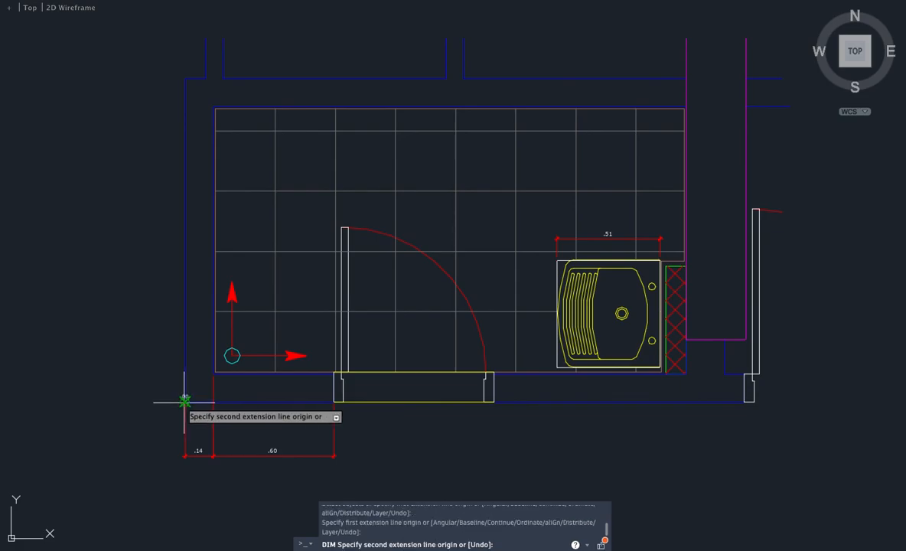
click(724, 374)
click(662, 425)
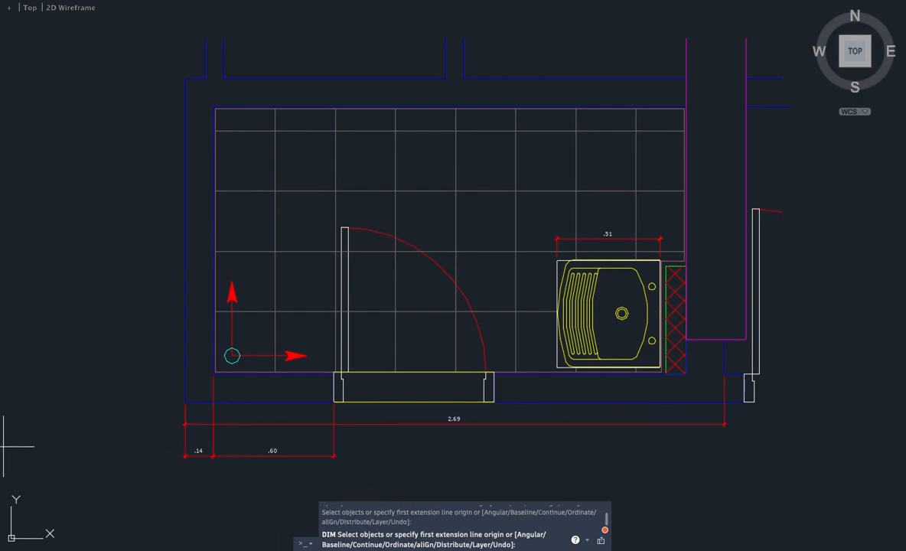
Dimension the width of the lower door opening between the outer edges of its frame, in line with the door offset dimension.
click(334, 404)
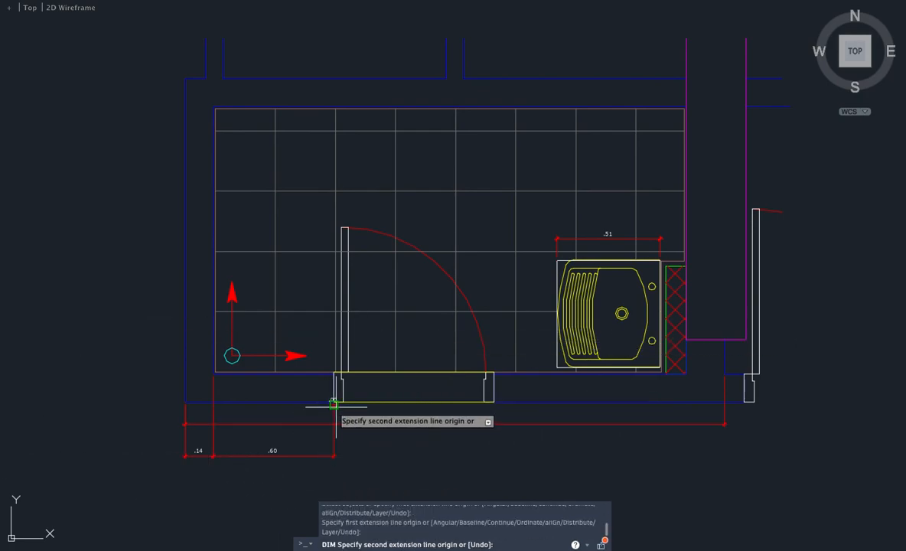
click(495, 403)
click(308, 456)
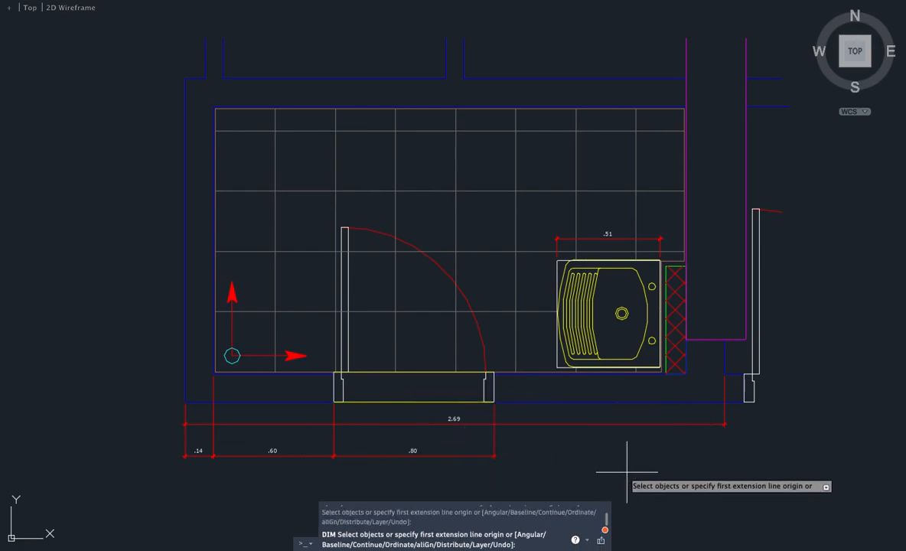
key(Return)
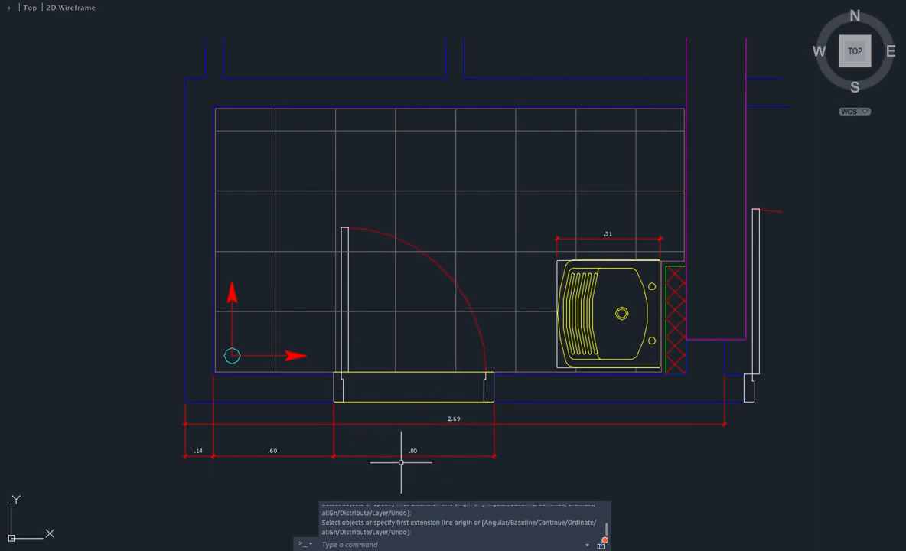
Stretch the overall length dimension straight down so its dimension line sits below the row of partial dimensions.
click(404, 424)
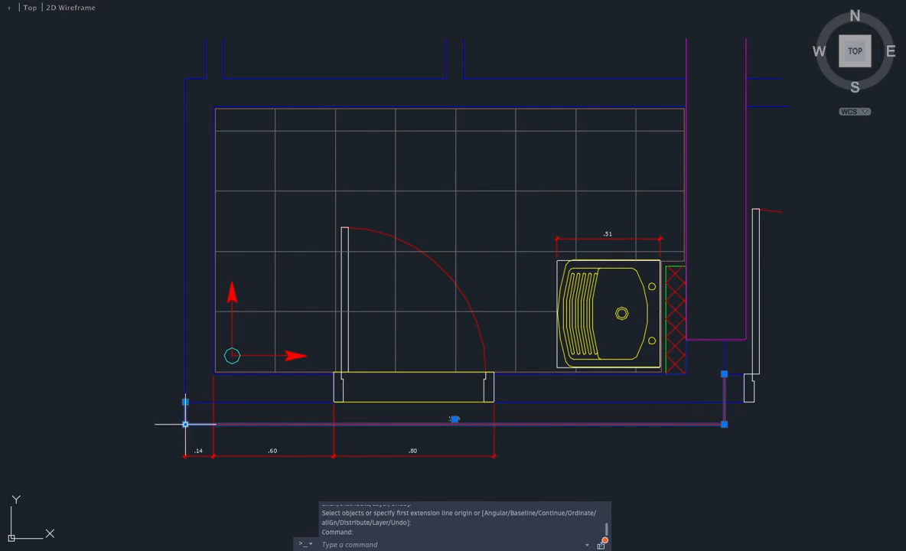
mouse_move(185, 424)
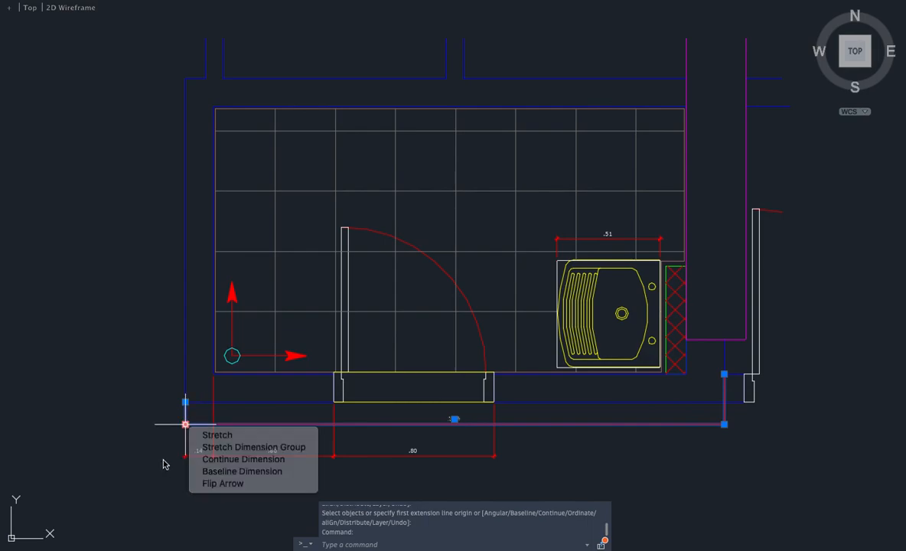
click(164, 459)
click(172, 438)
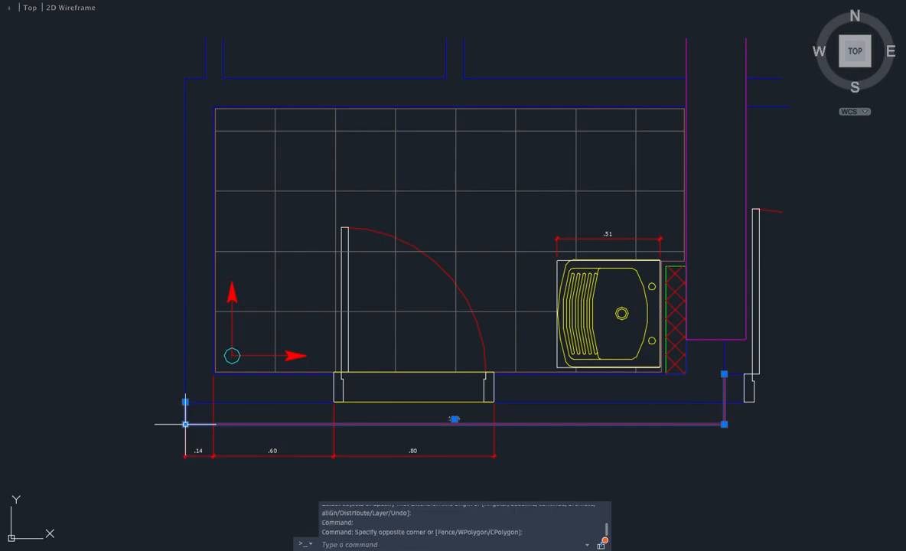
click(724, 423)
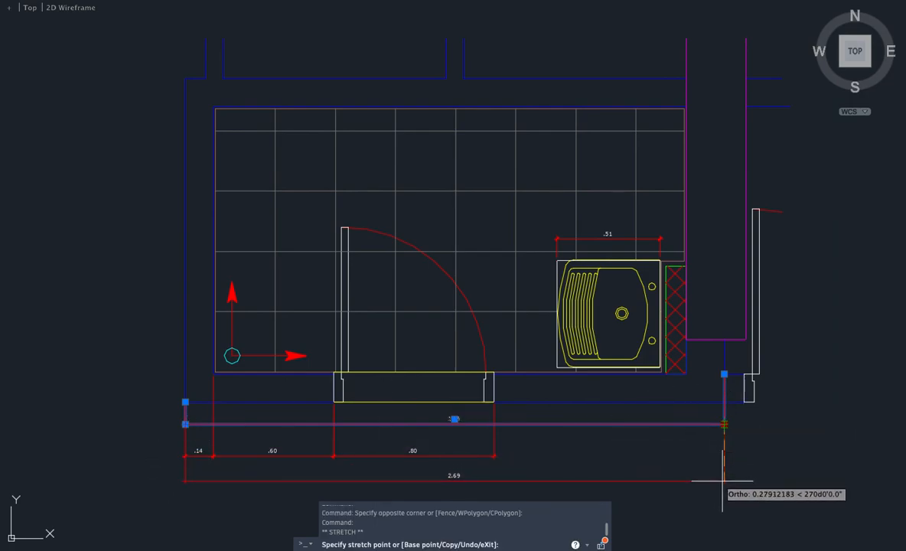
click(697, 485)
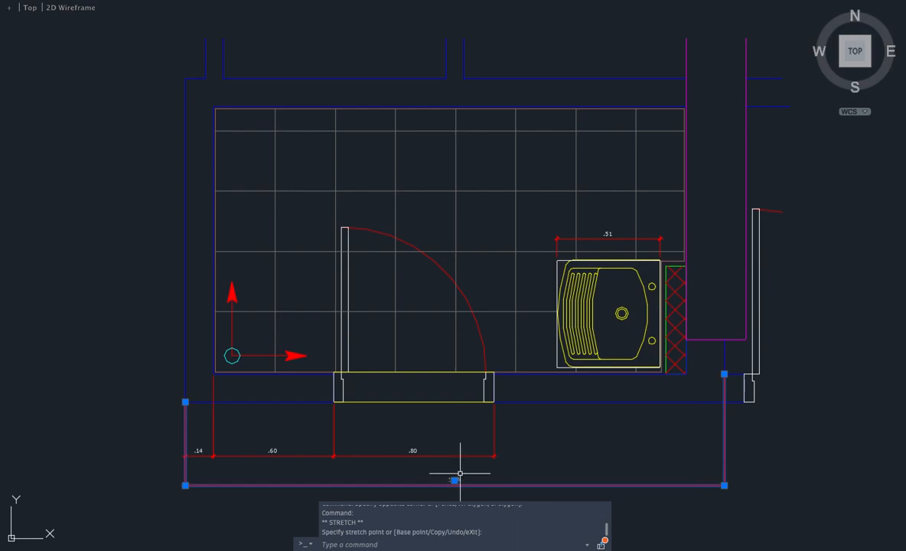
key(Escape)
key(Escape)
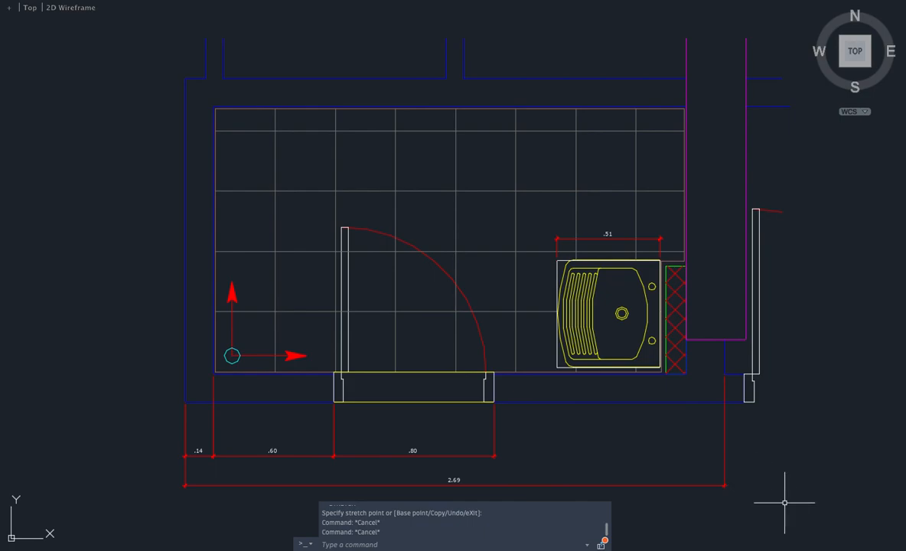
scroll(784, 503, up, 1)
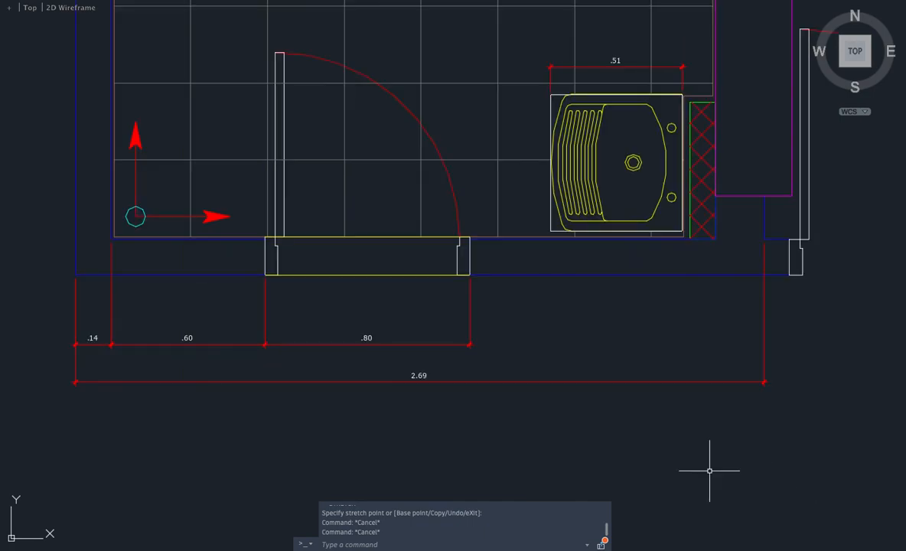